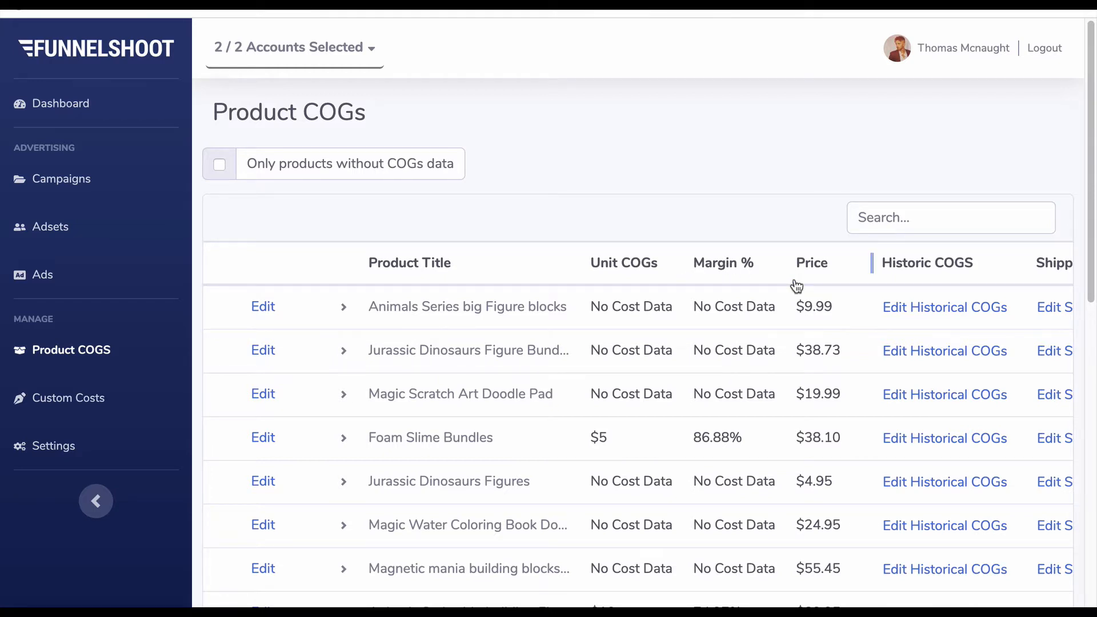
- Search the product list for "foam slime bundles"
scroll(797, 286, "right", 3)
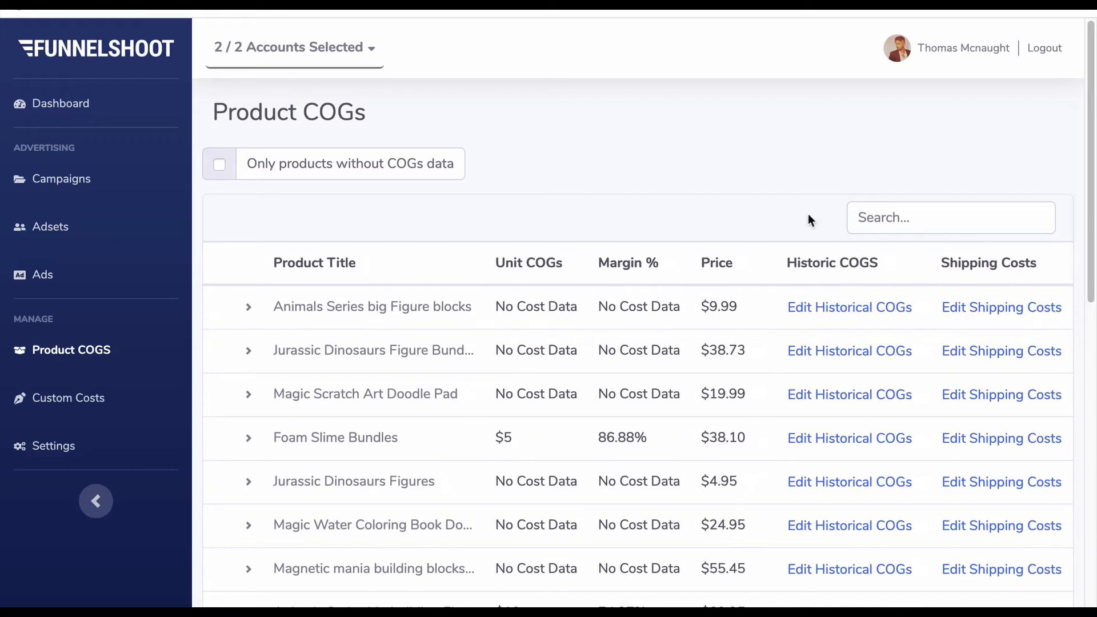
scroll(861, 286, "right", 1)
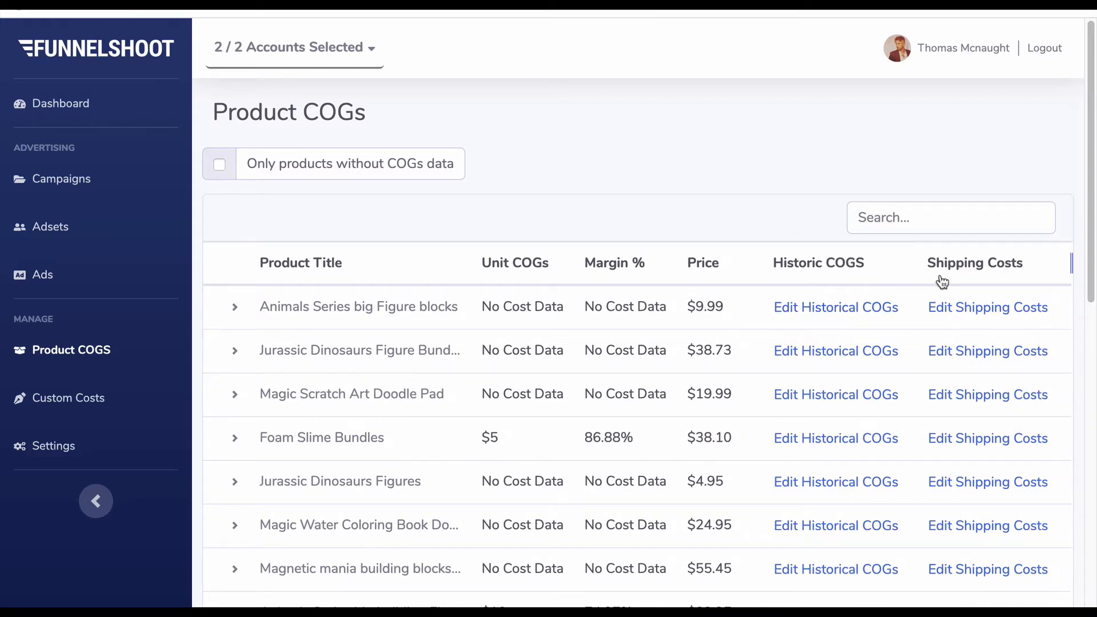
scroll(942, 282, "left", 1)
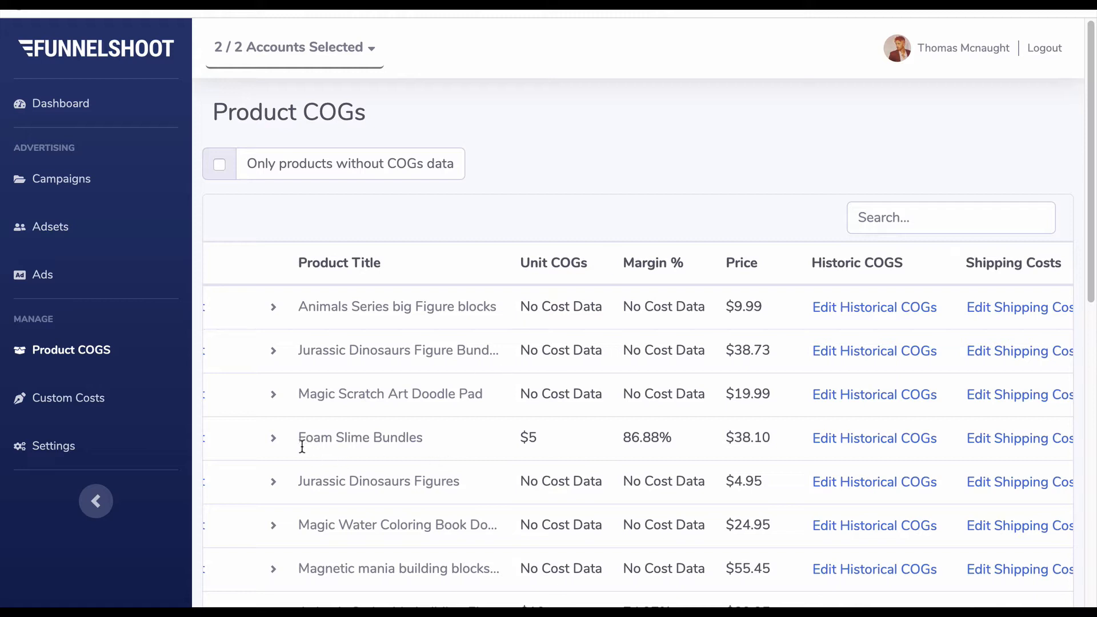
left_click(889, 219)
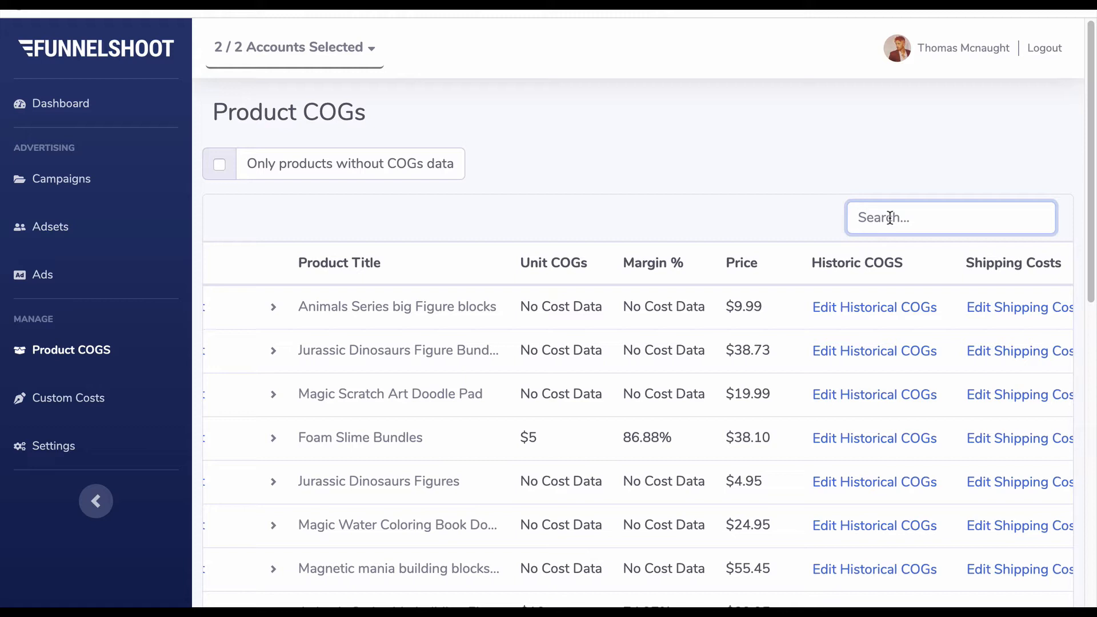
type("foam")
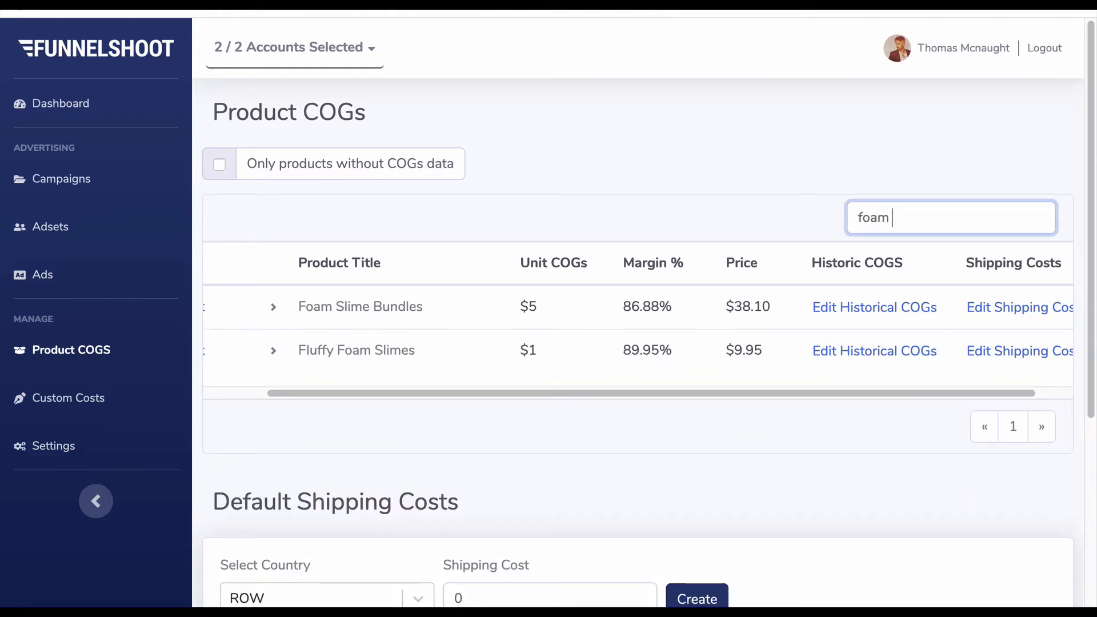
type(" slimme")
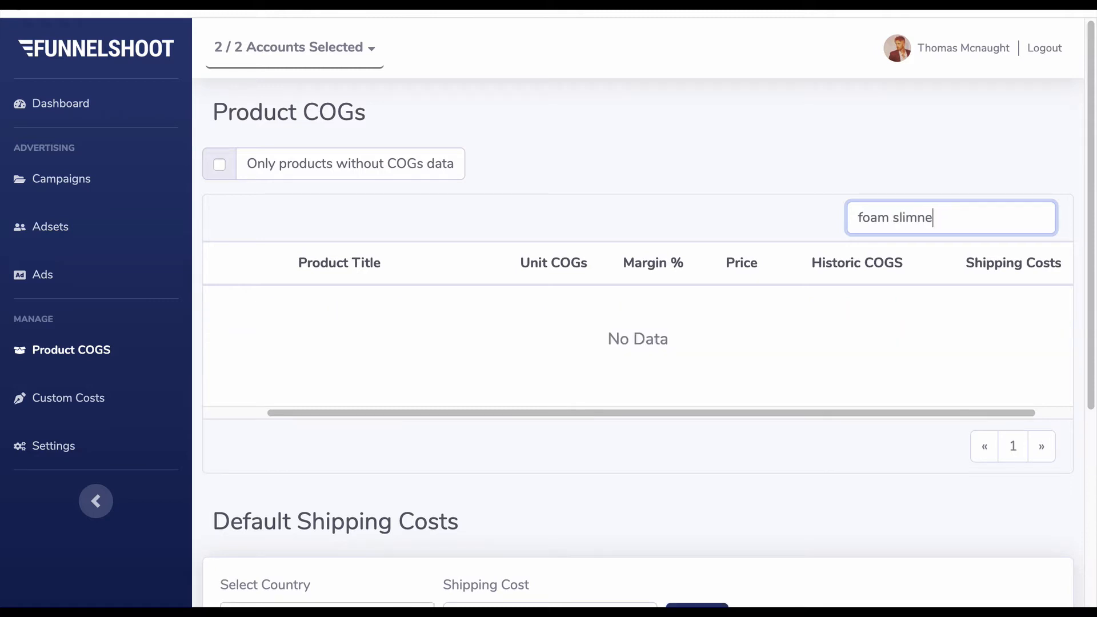
key("BackSpace")
key("BackSpace")
type("e bundles")
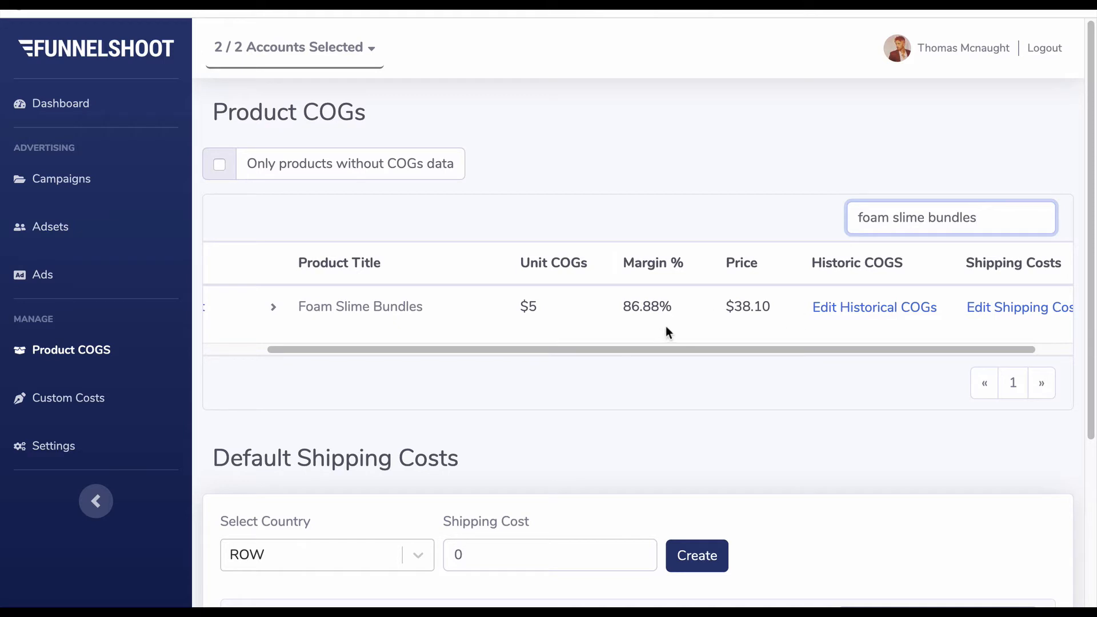
left_click(527, 394)
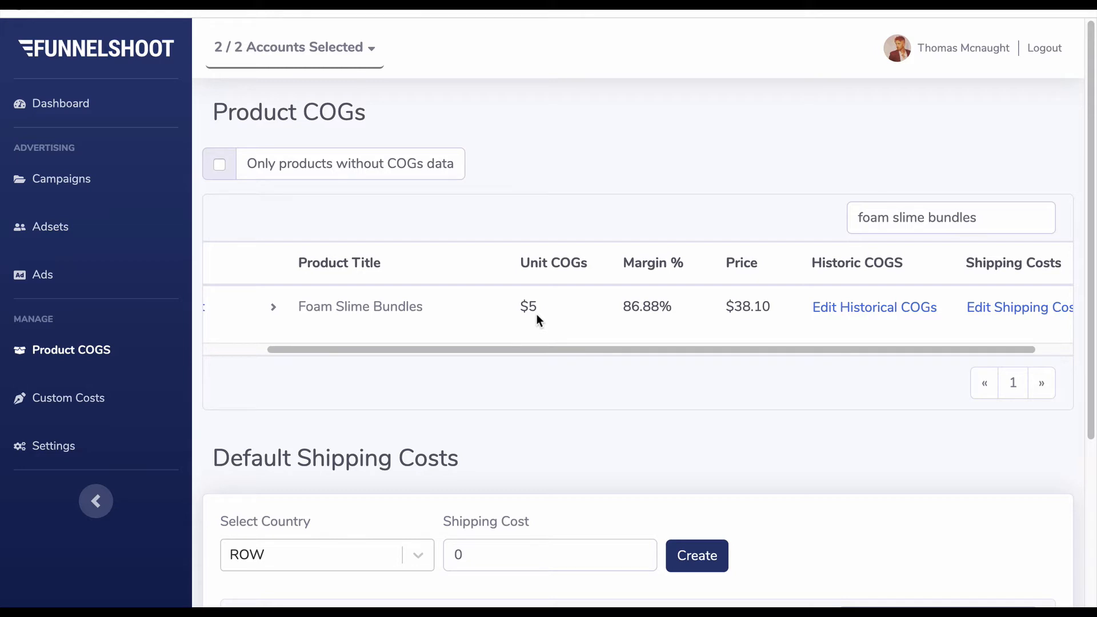
- Expand the Foam Slime Bundles product to list its variants with their unit COGs, margins and prices
left_click_drag(734, 309, 763, 311)
left_click(773, 312)
left_click(274, 312)
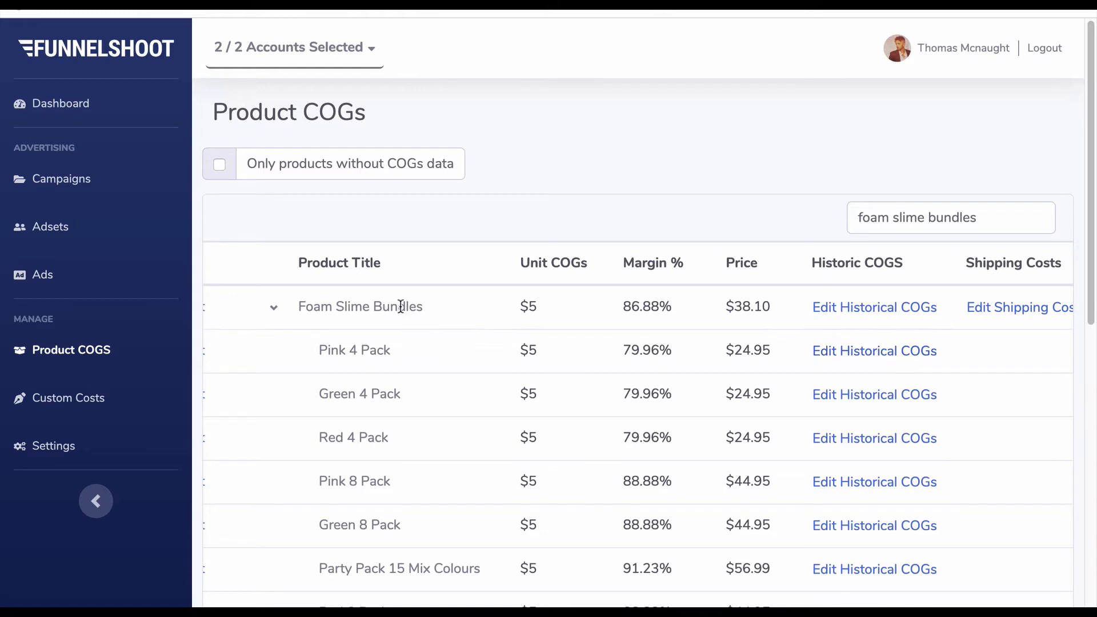
left_click(274, 307)
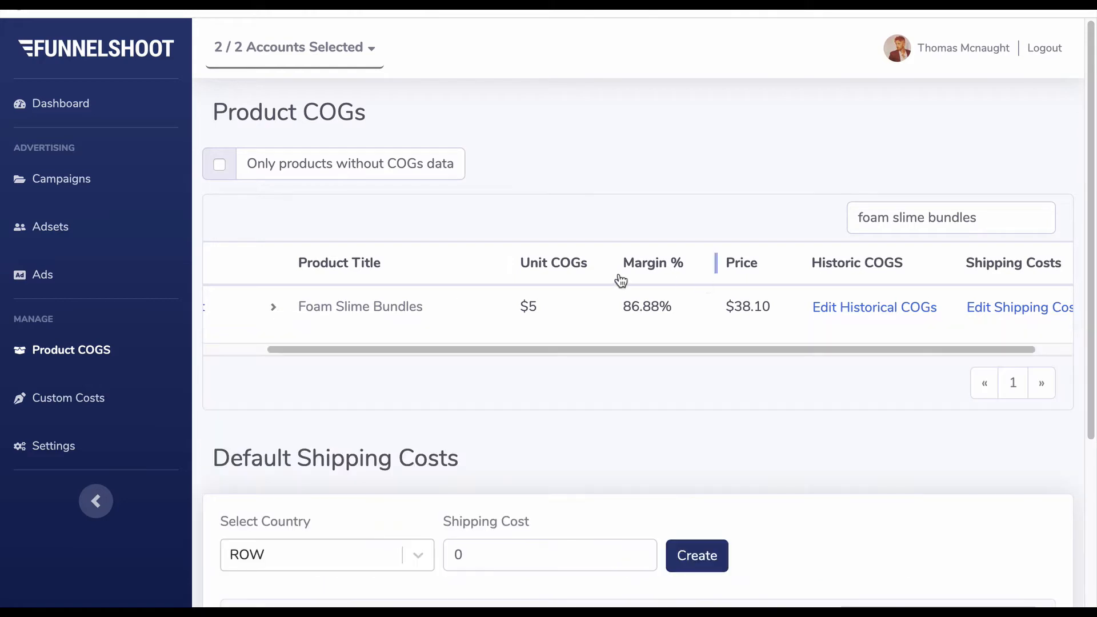
left_click(275, 308)
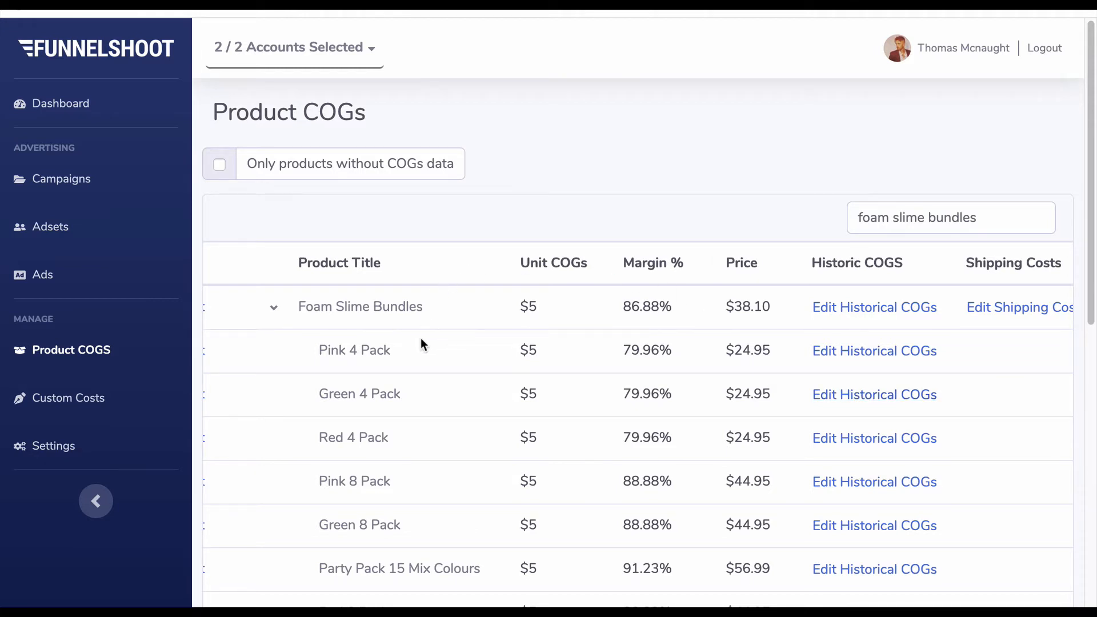
left_click(274, 307)
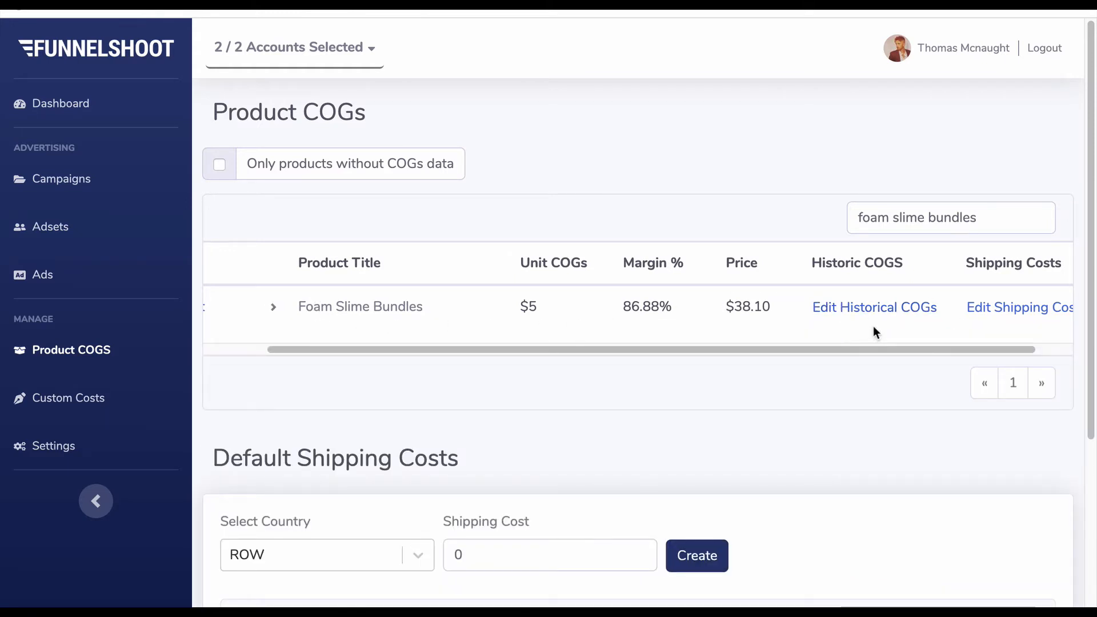
left_click(273, 309)
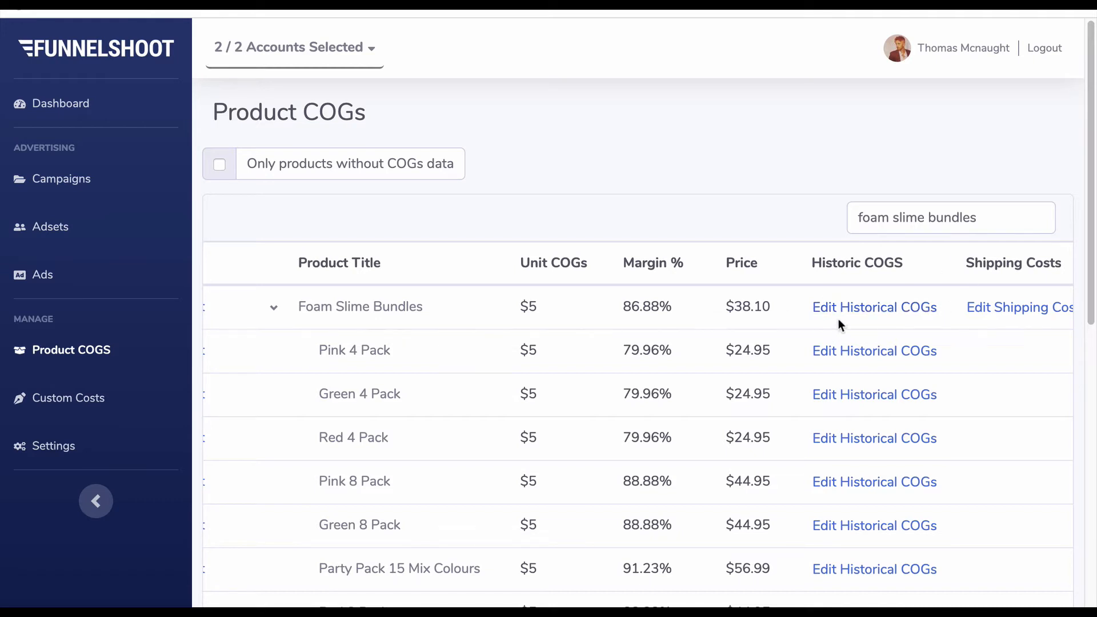
left_click(274, 310)
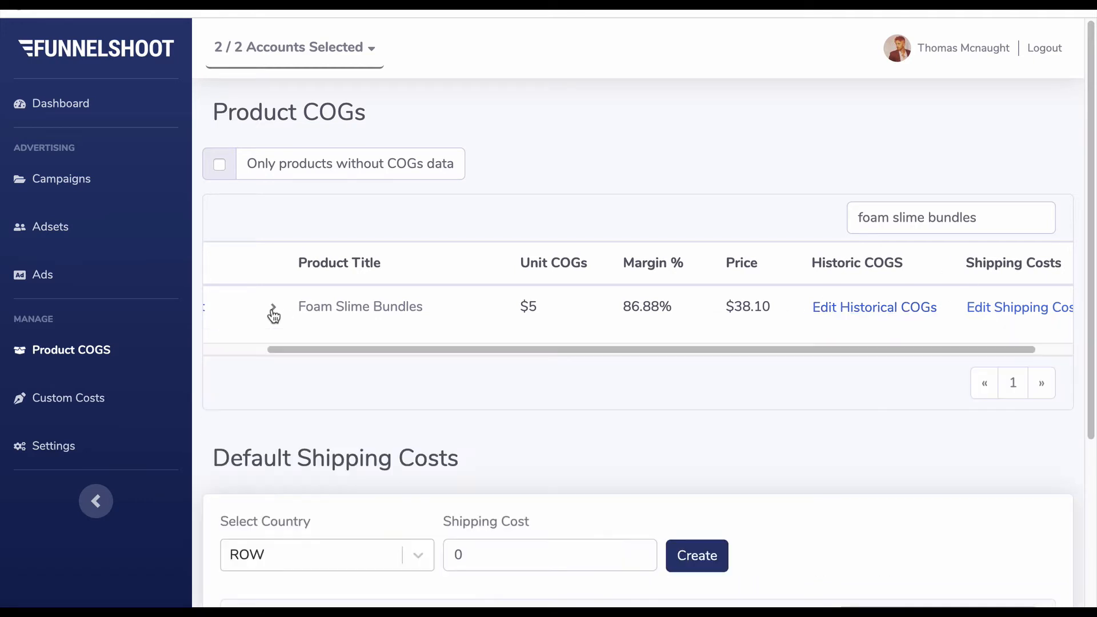
left_click(272, 310)
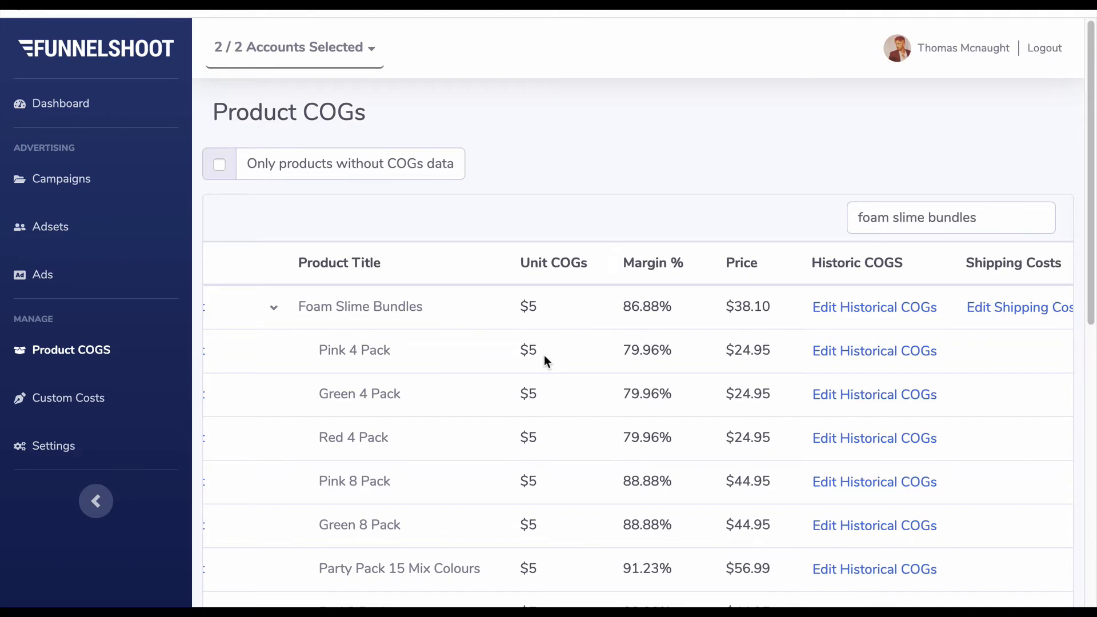
- Open the historical COGs of the Pink 4 Pack variant and delete its existing entry
left_click(909, 353)
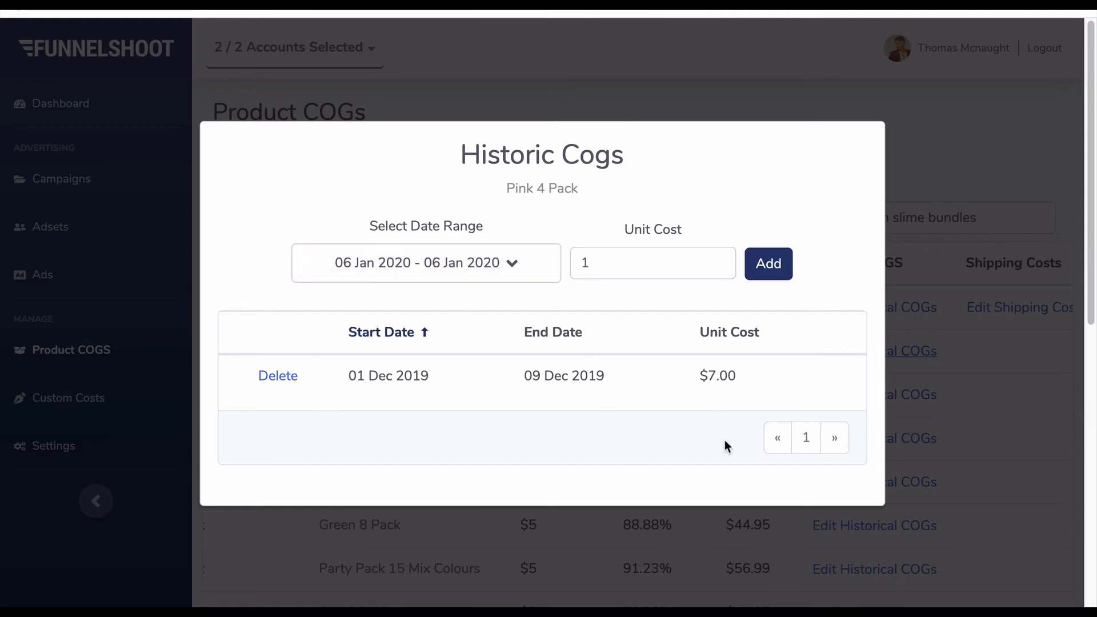
left_click(284, 377)
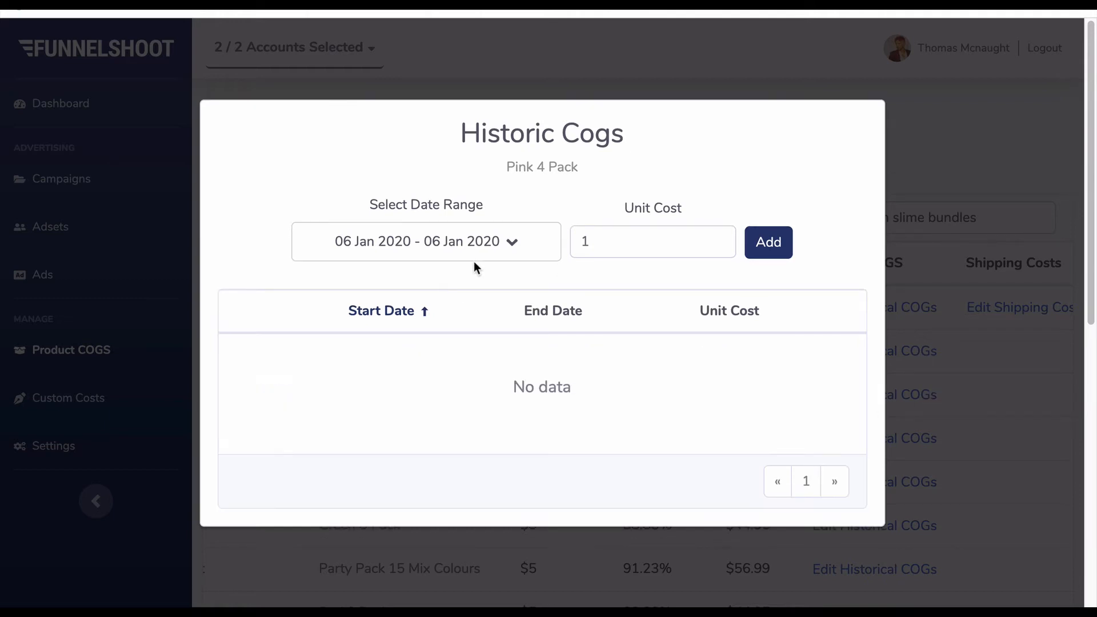
- Add a historical unit cost of 7 for Pink 4 Pack covering 01 Dec 2019 to 08 Dec 2019
left_click(485, 251)
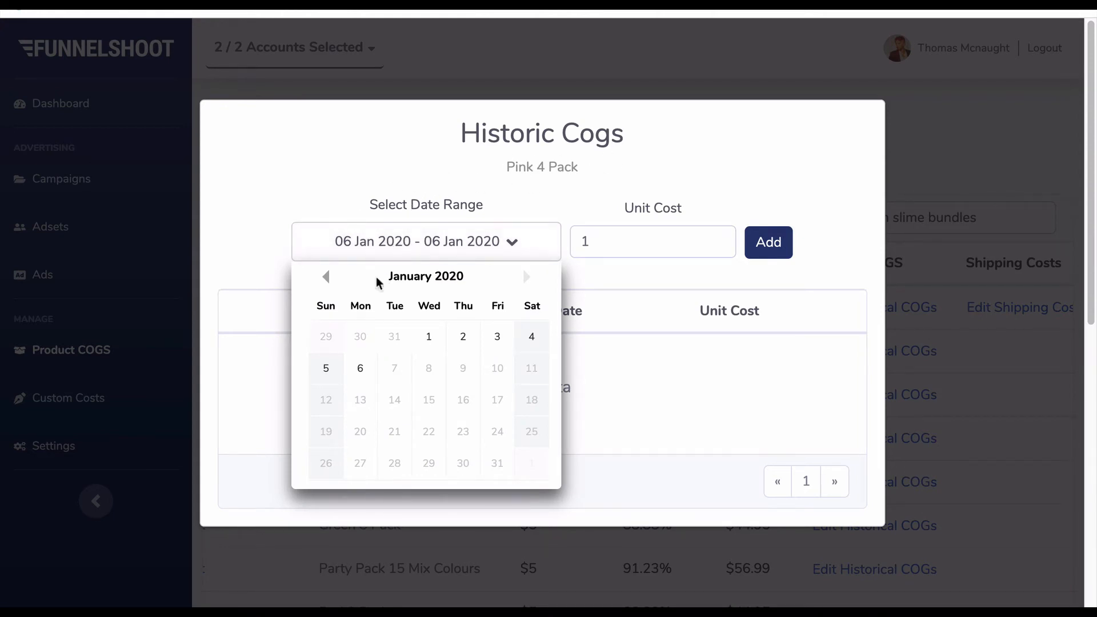
left_click(326, 276)
left_click(327, 339)
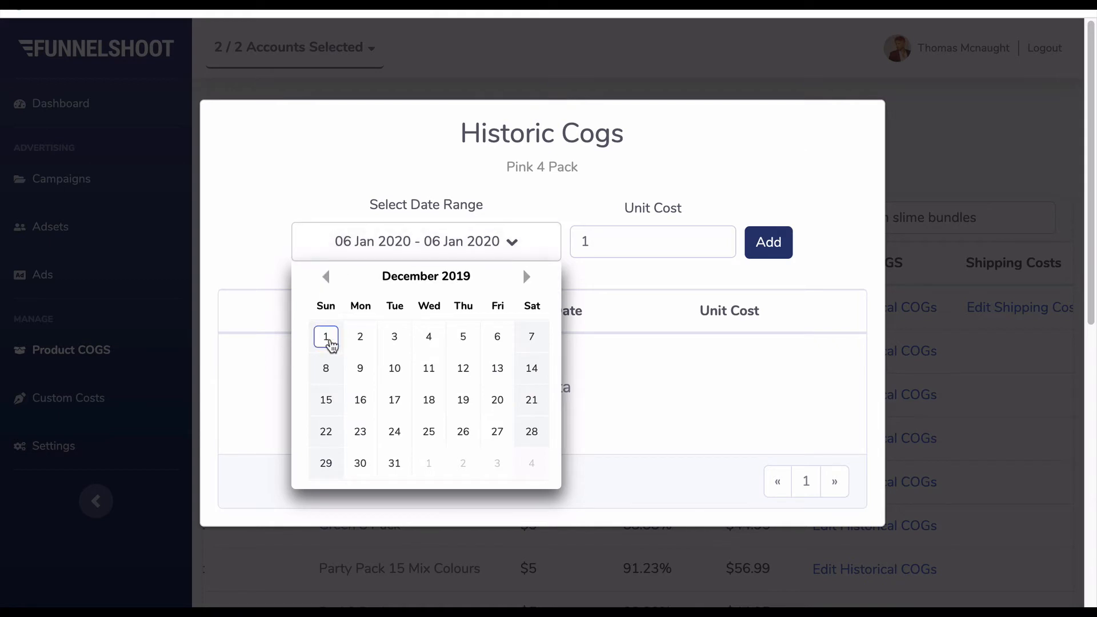
left_click(328, 371)
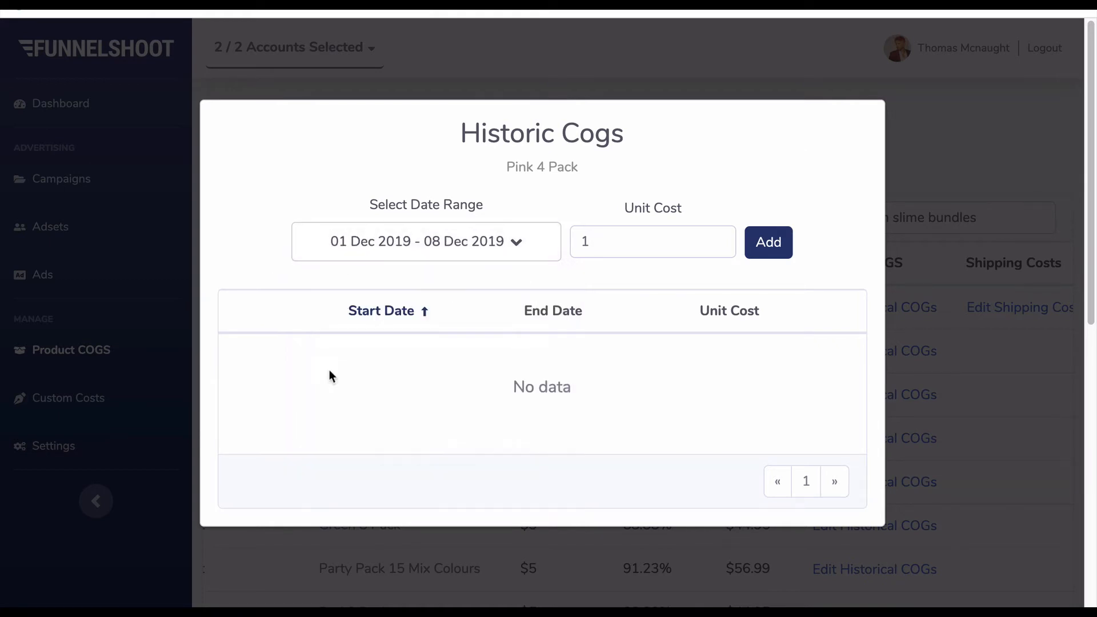
left_click(654, 239)
type("1")
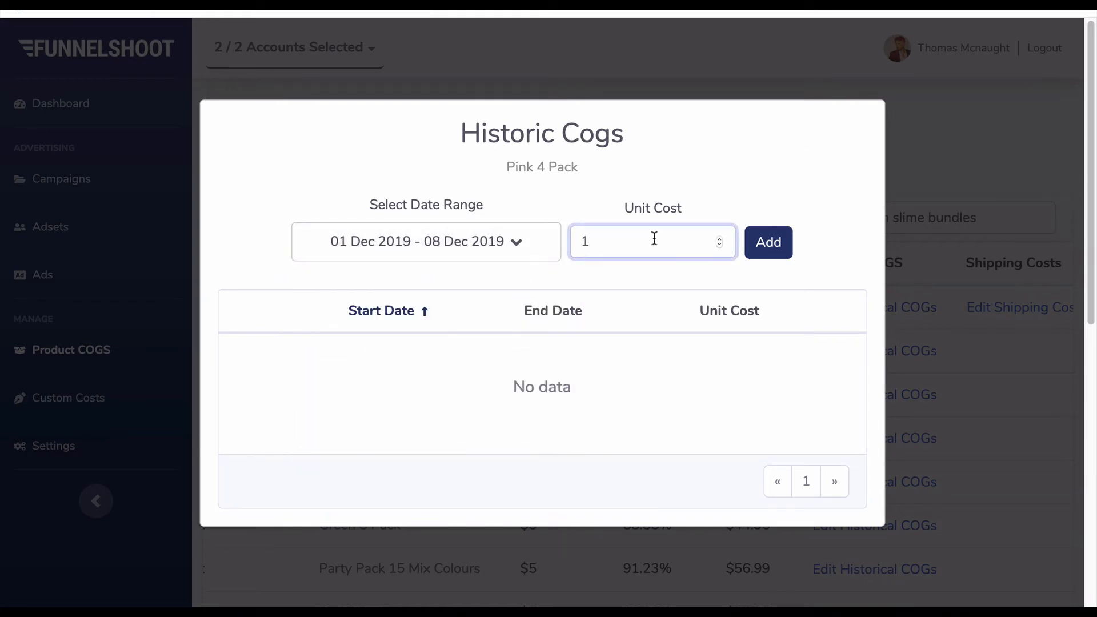
key("BackSpace")
type("7")
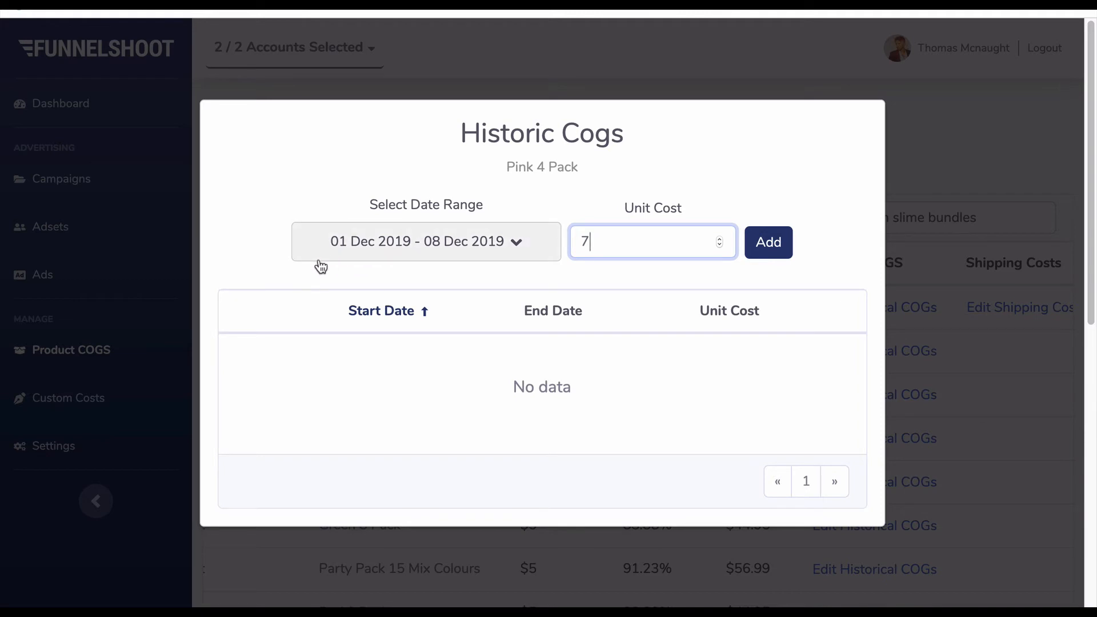
left_click(773, 251)
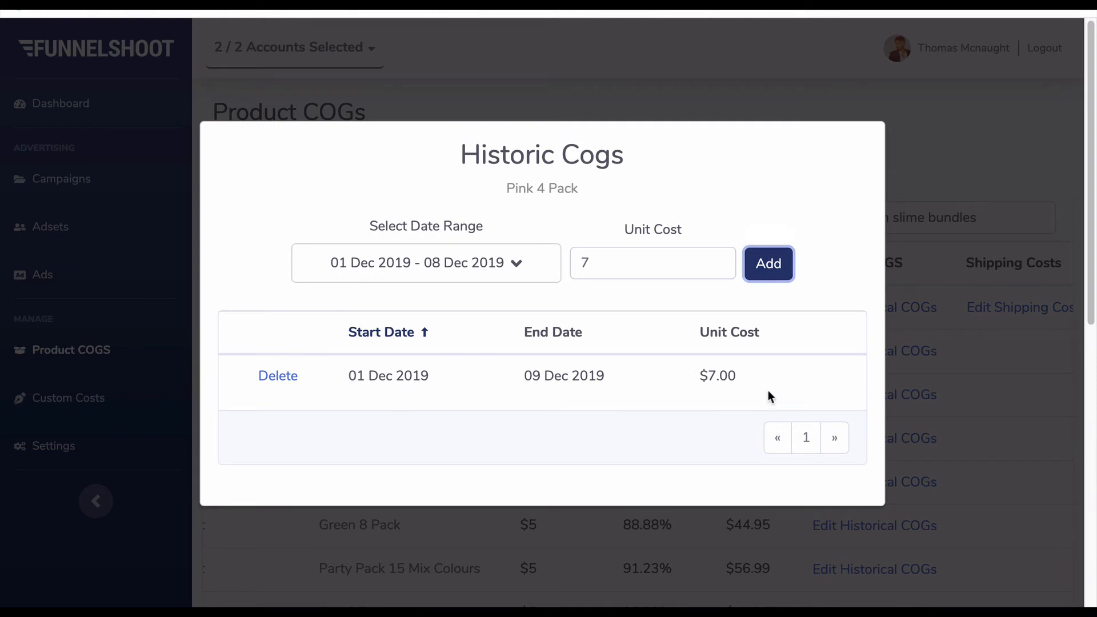
- Add a second historical unit cost of 6 for Pink 4 Pack covering 09 Dec 2019 to 15 Dec 2019
left_click(492, 269)
left_click(354, 391)
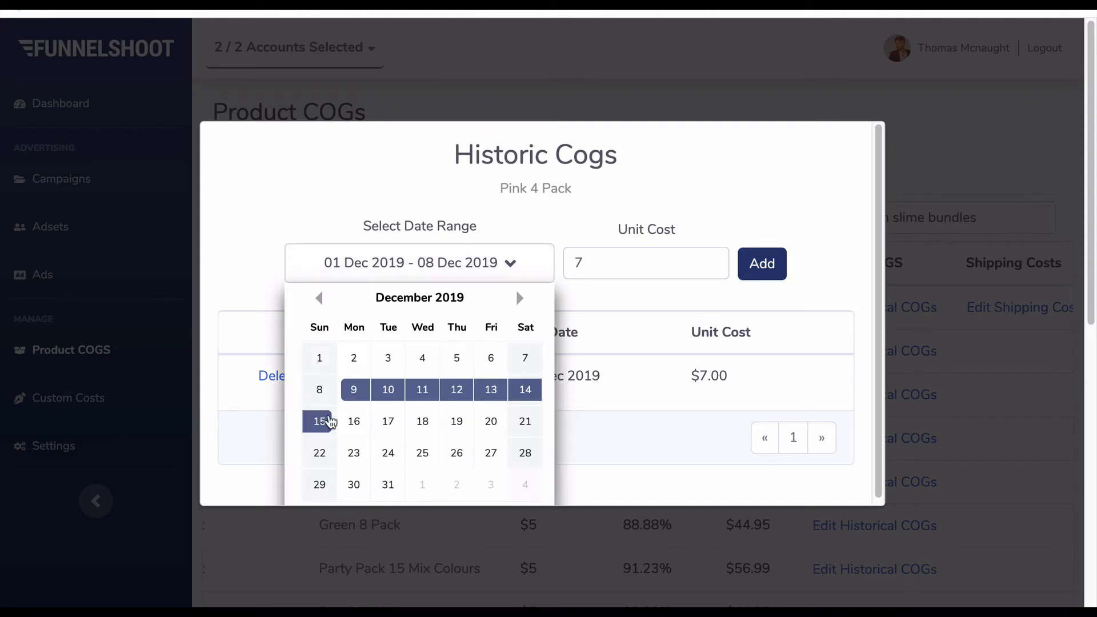
left_click(321, 421)
left_click(622, 272)
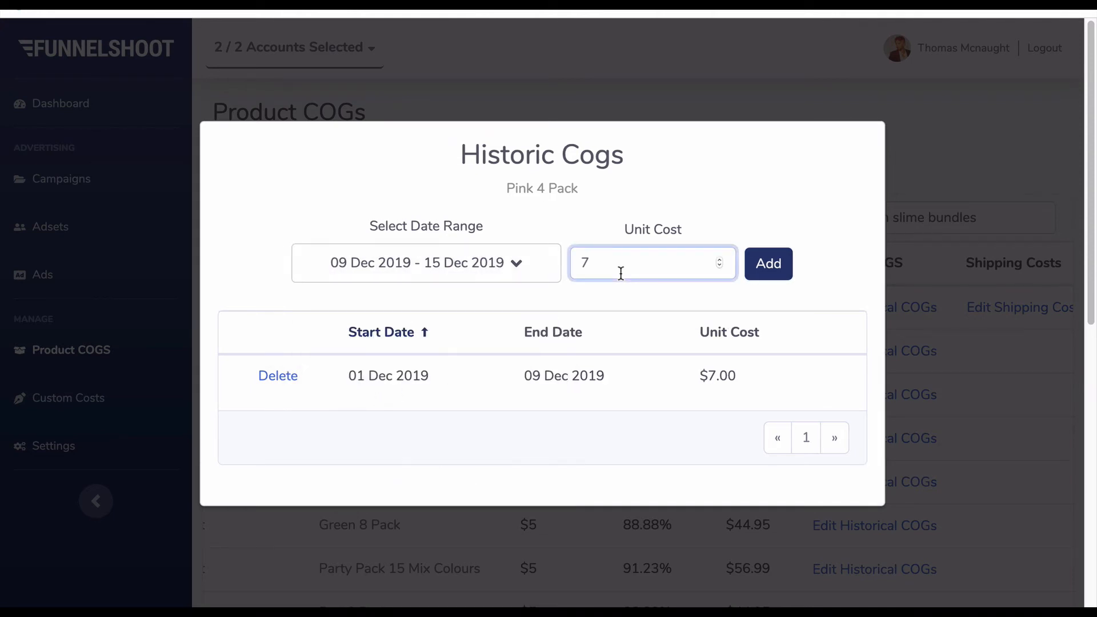
key("BackSpace")
type("6")
left_click(784, 268)
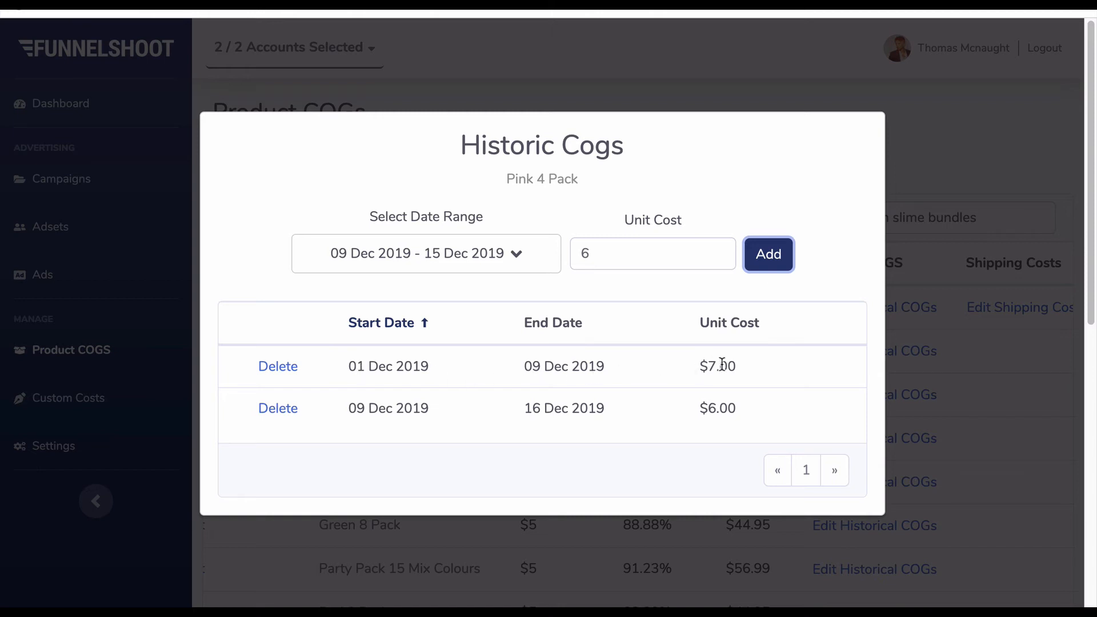
- Review the dates and unit costs of both Pink 4 Pack historical entries and close the Historic Cogs dialog
left_click_drag(699, 366, 759, 374)
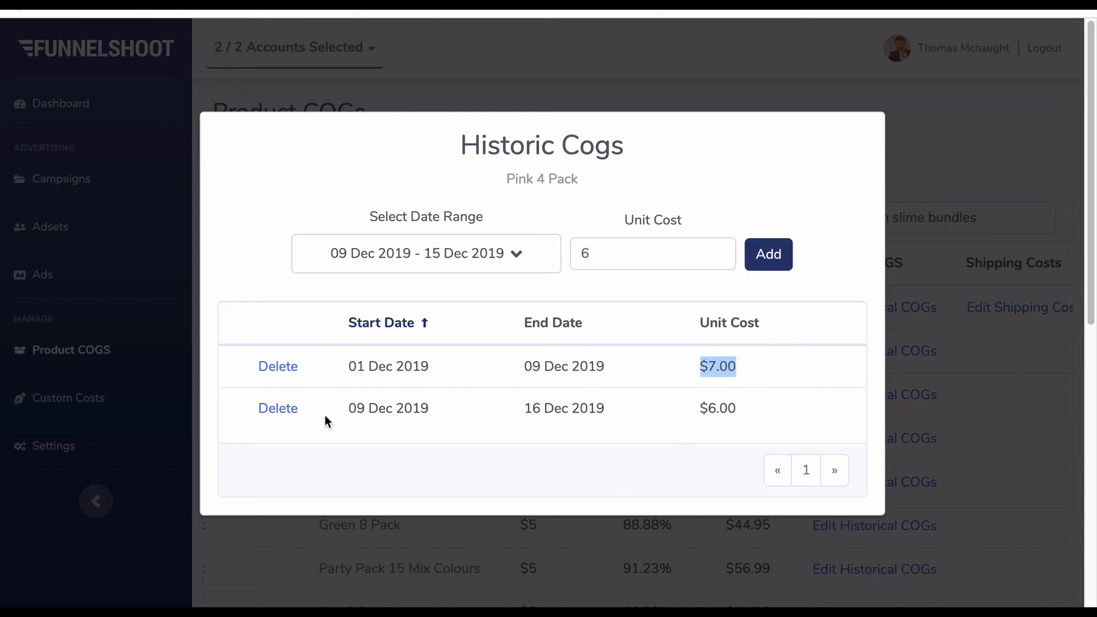
left_click_drag(349, 408, 430, 408)
left_click_drag(525, 408, 609, 413)
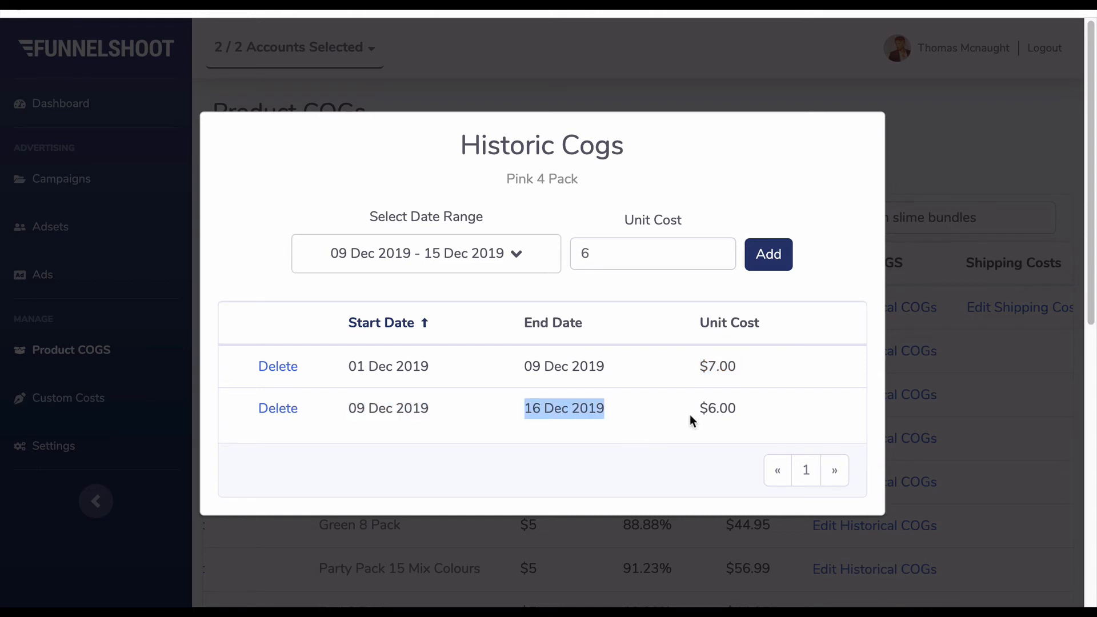
left_click_drag(699, 409, 726, 409)
left_click(726, 411)
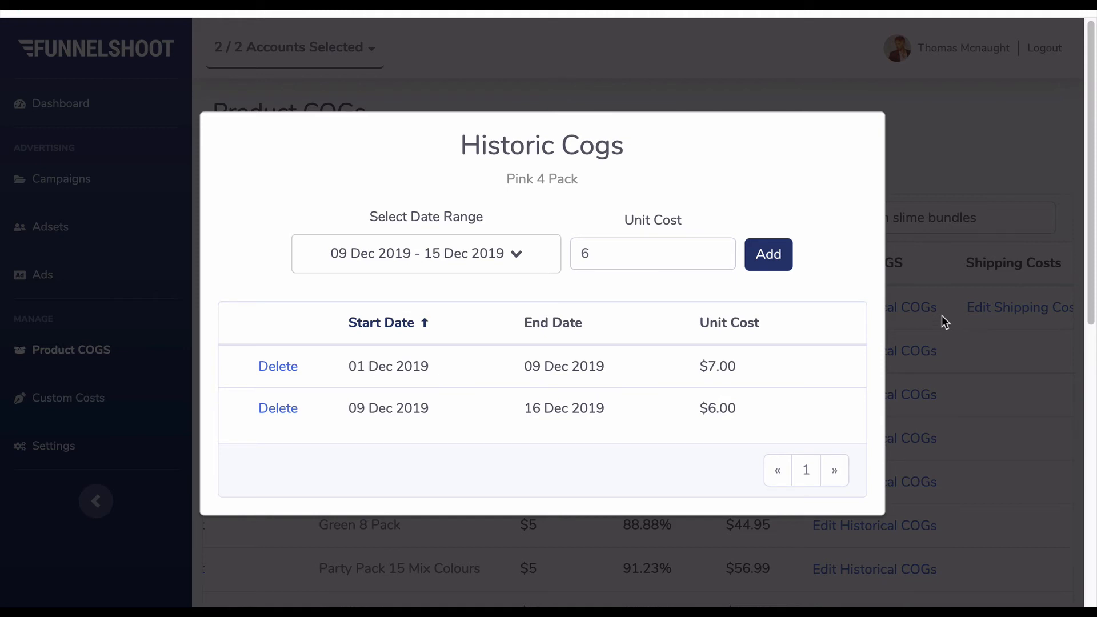
left_click(955, 165)
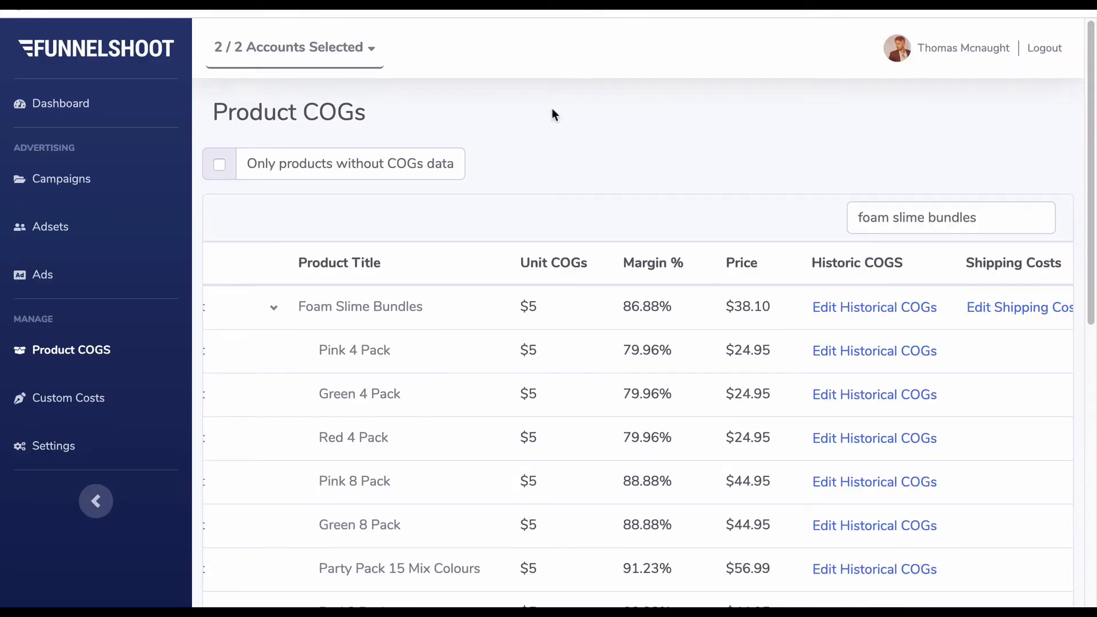
- Open the Dashboard and examine the Actual COGs in the Expenses Report along with the summary figures
left_click(74, 105)
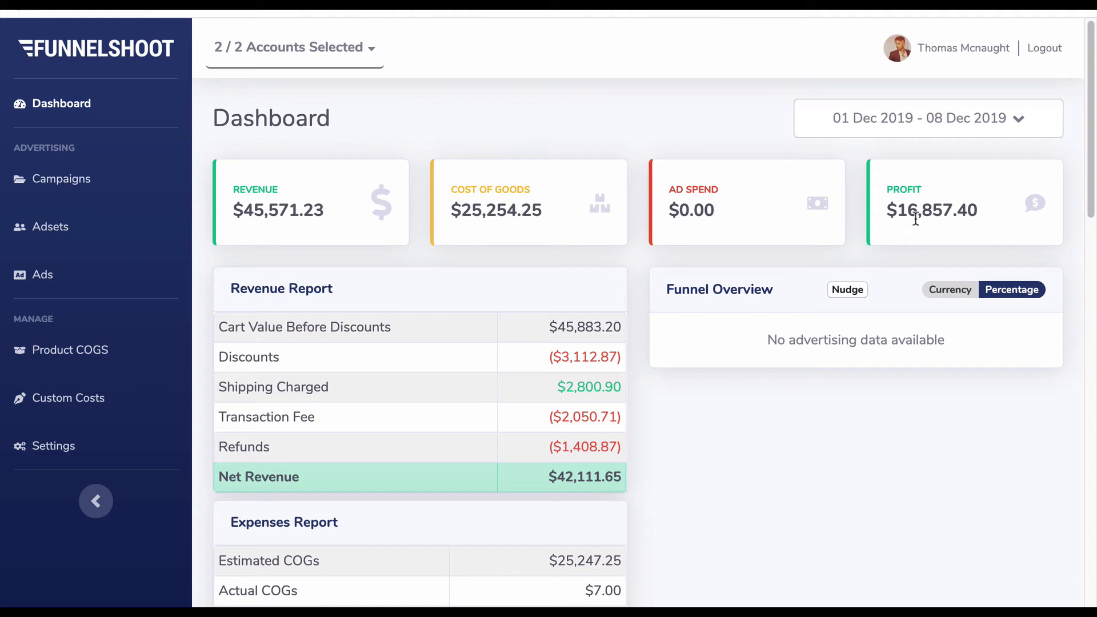
scroll(406, 382, "down", 6)
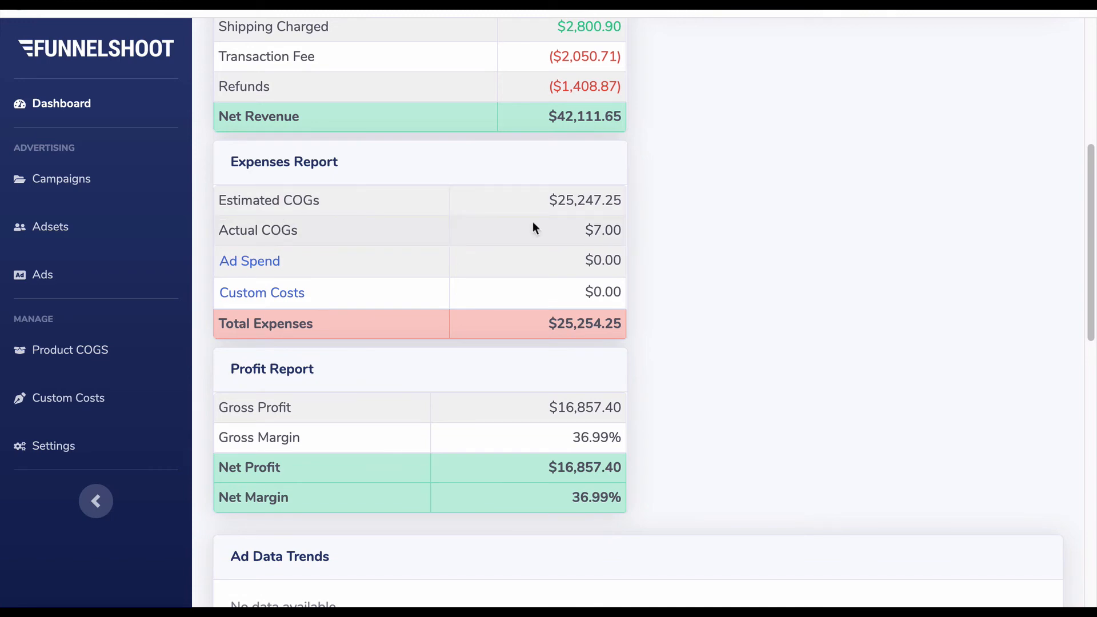
left_click_drag(578, 227, 755, 259)
left_click(752, 252)
scroll(752, 250, "up", 6)
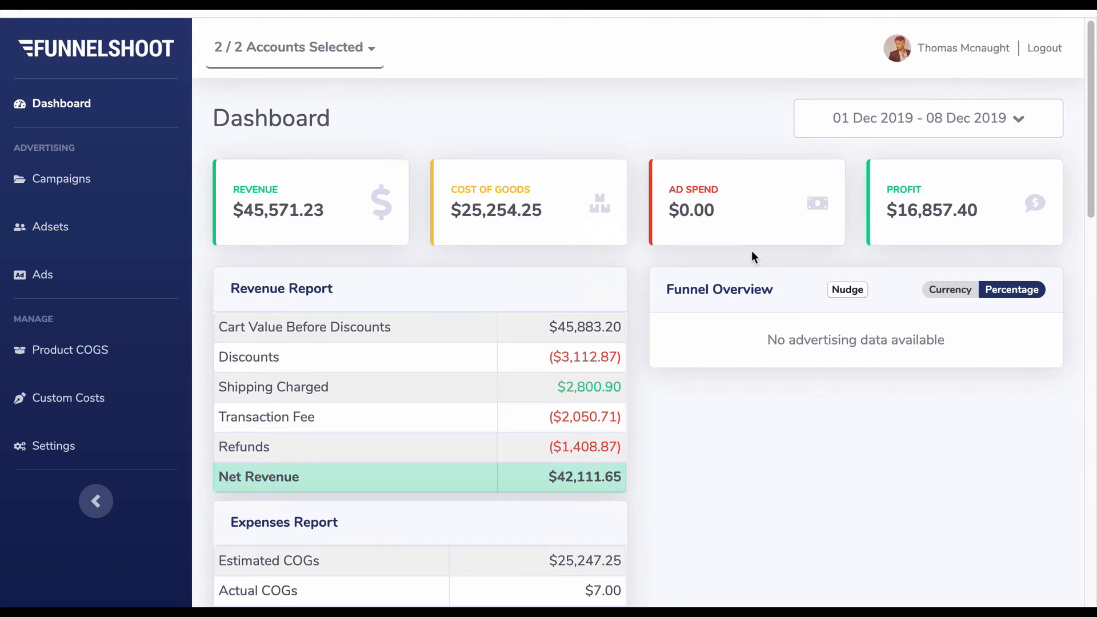
scroll(758, 263, "down", 5)
scroll(725, 270, "up", 4)
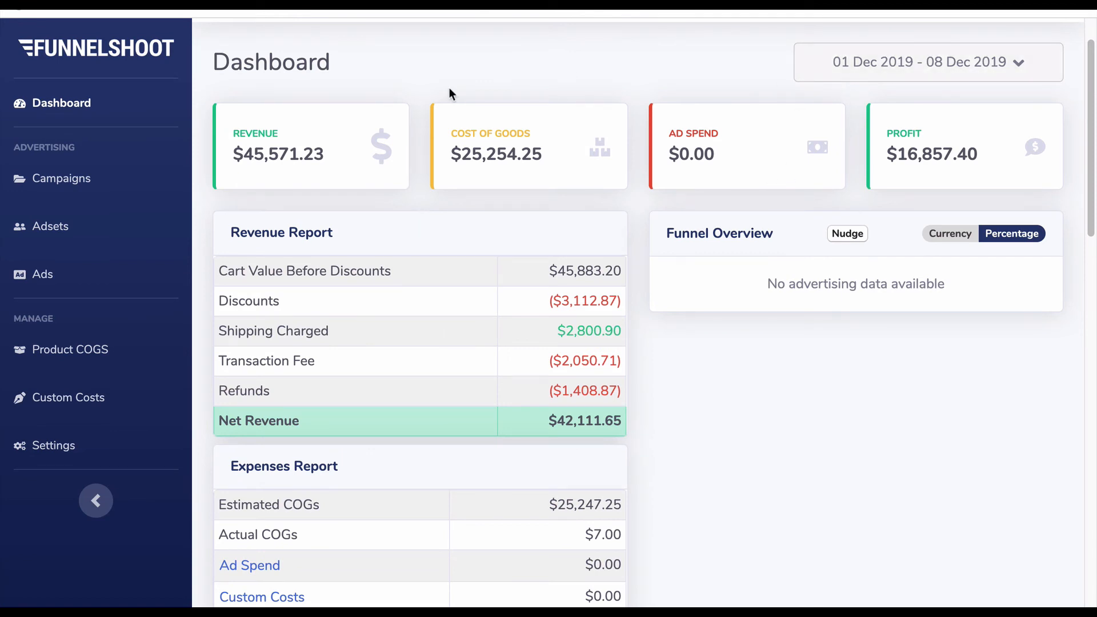
- Open Product COGS, filter the products by "foam slime bundles" and expand the Foam Slime Bundles variants
left_click(91, 353)
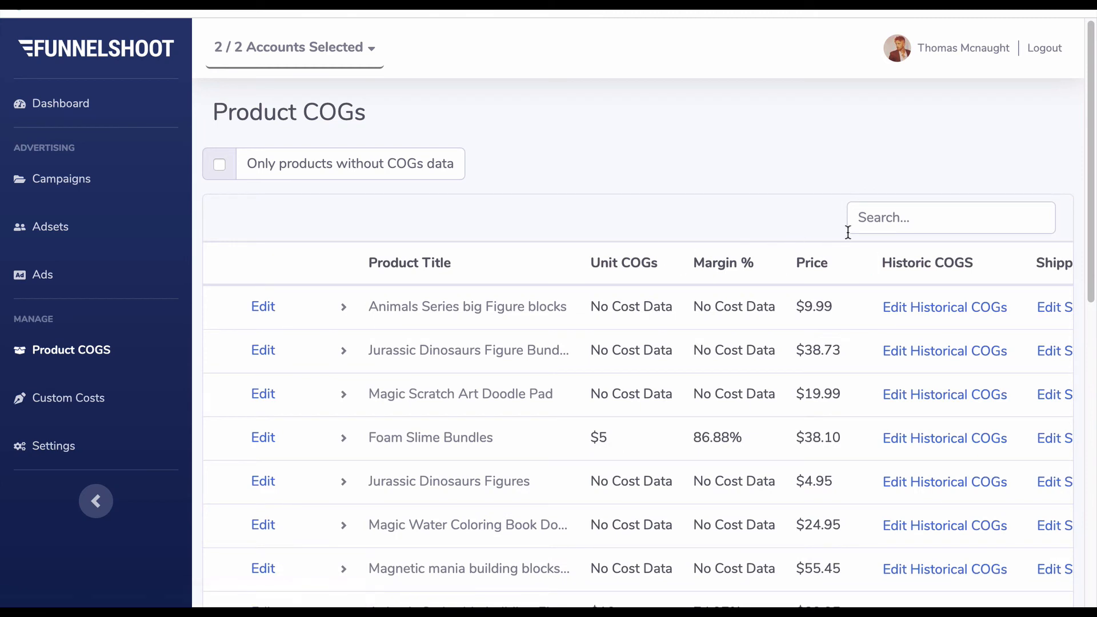
left_click(909, 222)
type("foam")
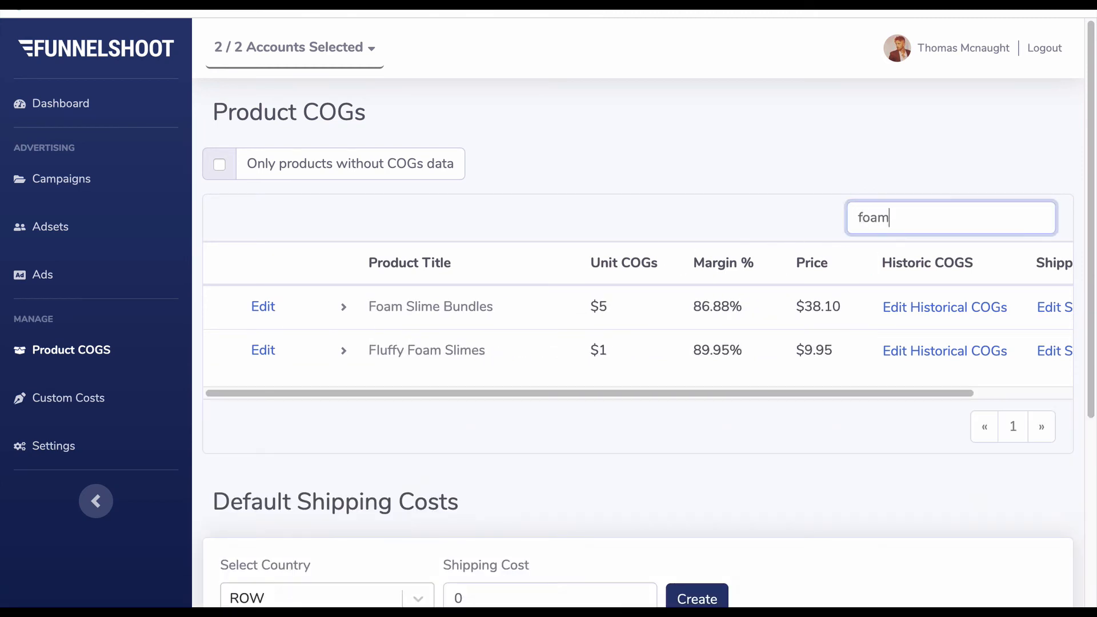
type(" slime bundles")
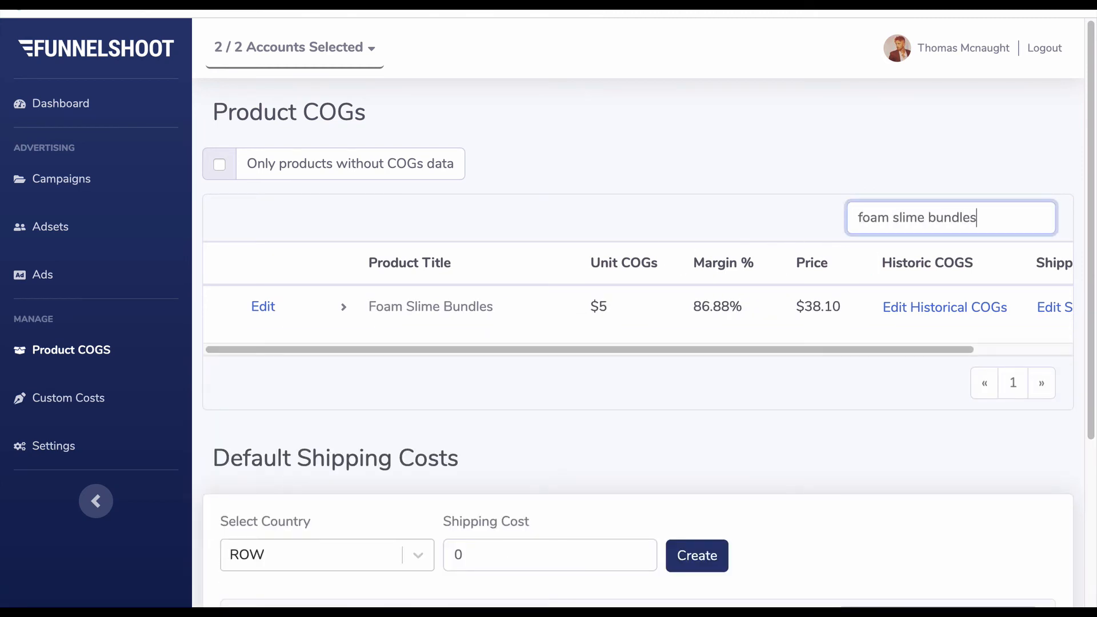
left_click(343, 307)
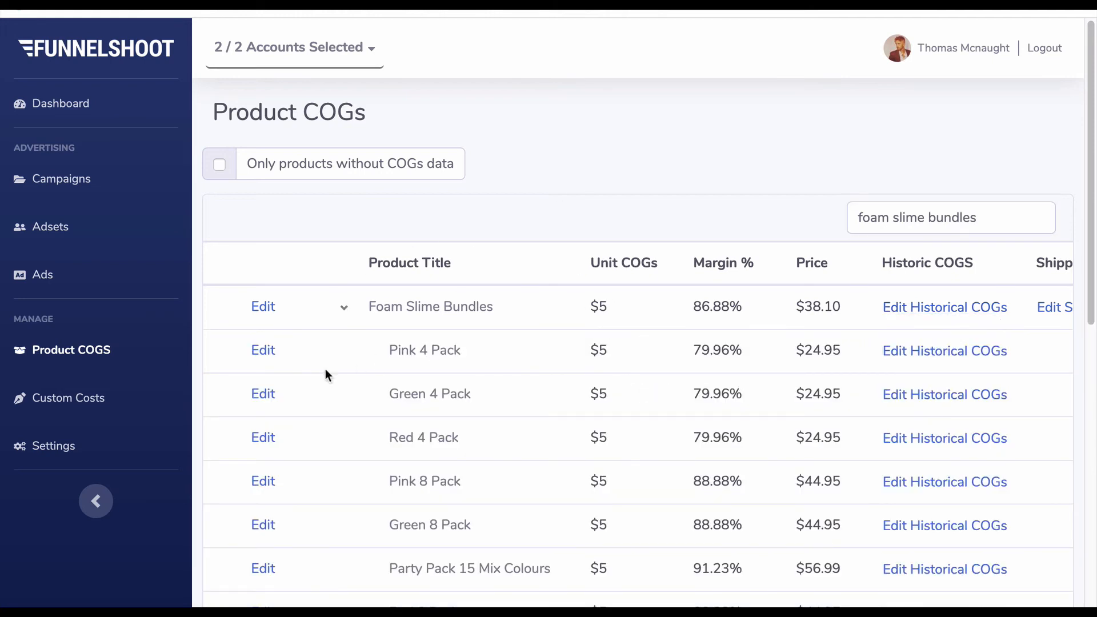
- Review the historical cost entries of the Pink 4 Pack variant and close the Historic Cogs dialog
left_click_drag(380, 350, 537, 353)
left_click(966, 351)
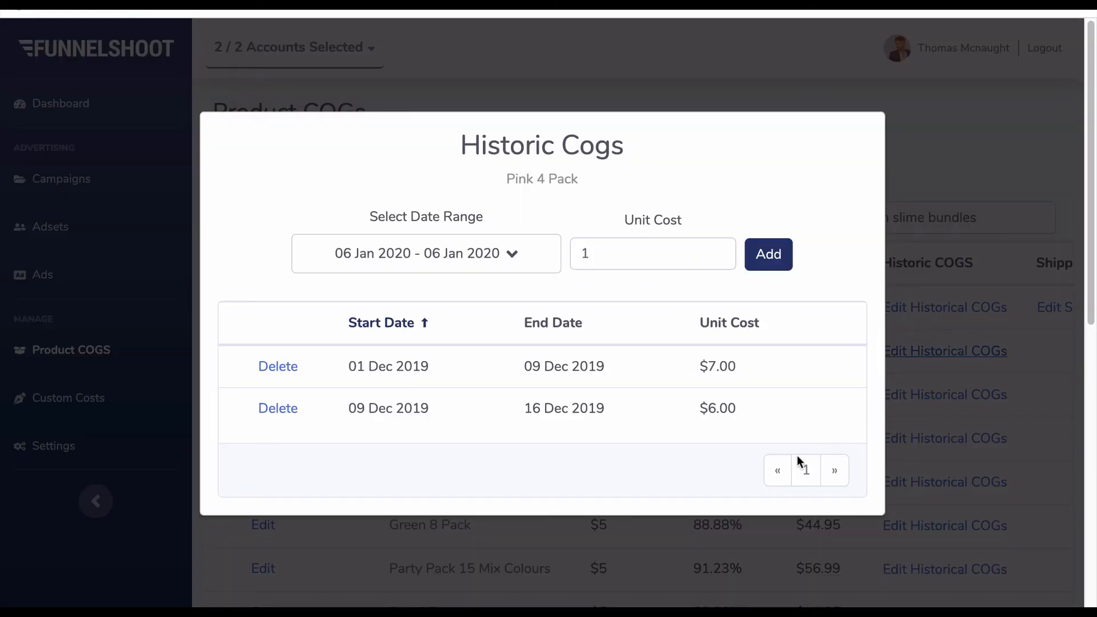
left_click(1008, 139)
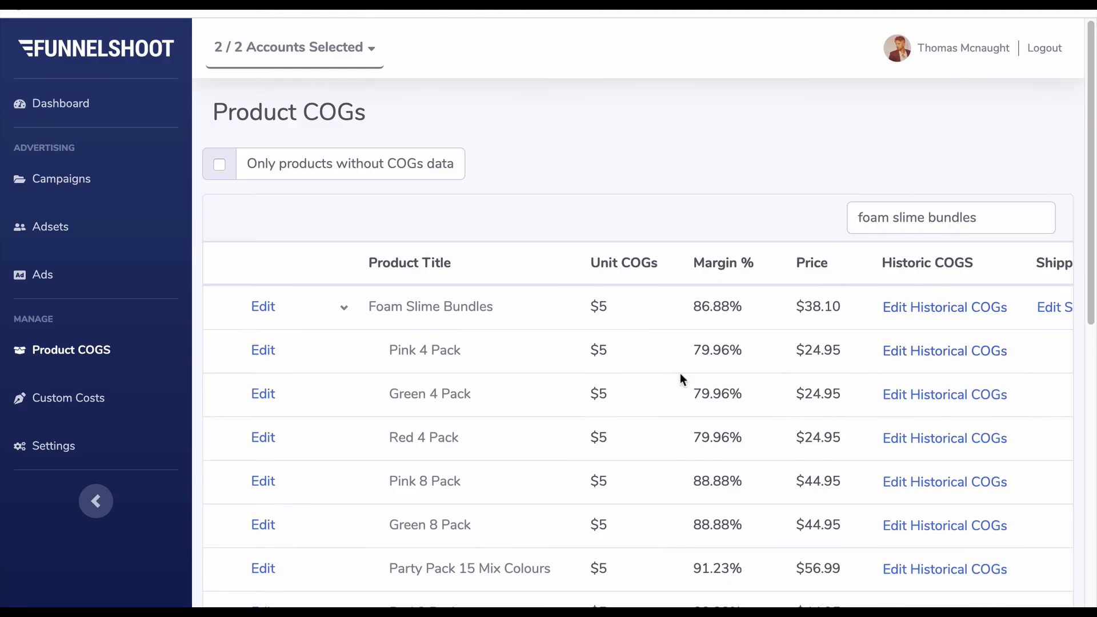
- Open the historical COGs of Green 4 Pack and select the date range 01 Sep 2019 to 30 Sep 2019
left_click(898, 394)
left_click(970, 153)
left_click(993, 398)
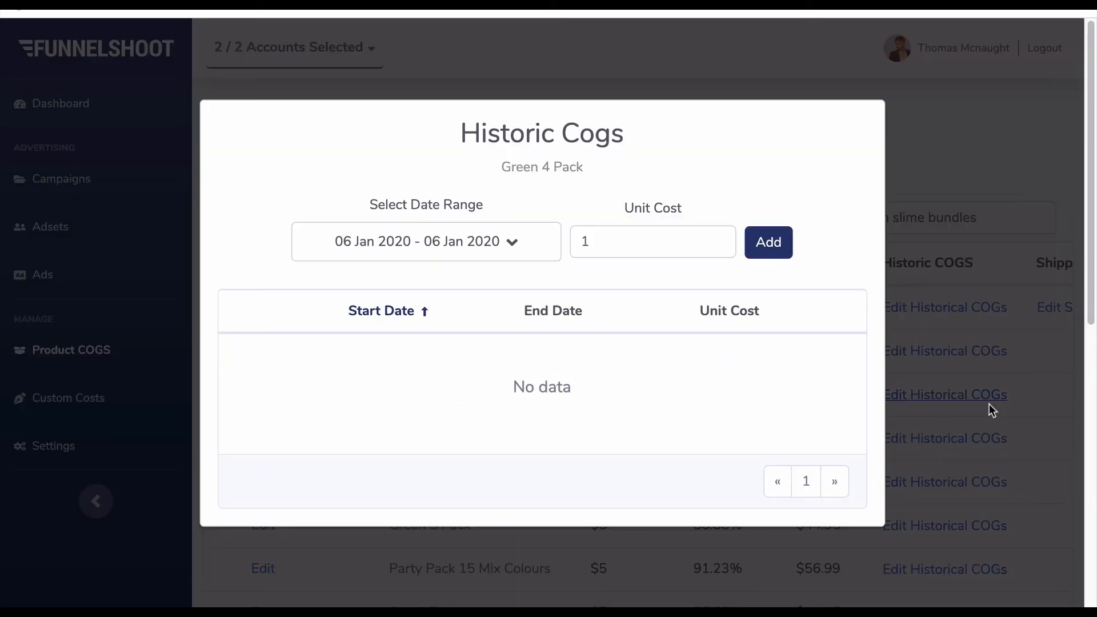
left_click(508, 260)
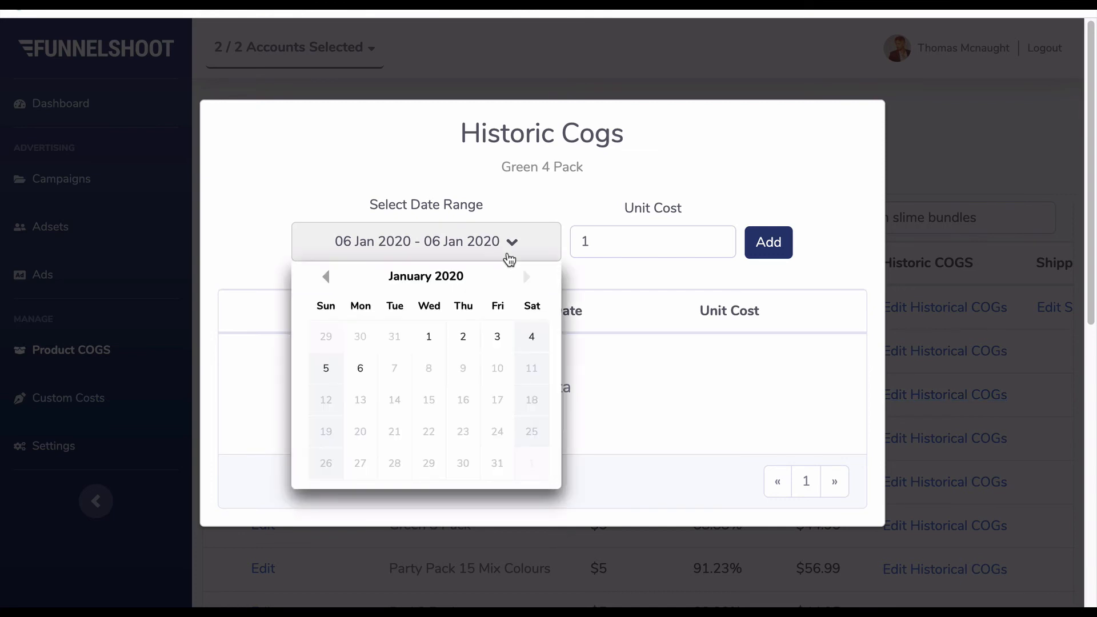
left_click(326, 277)
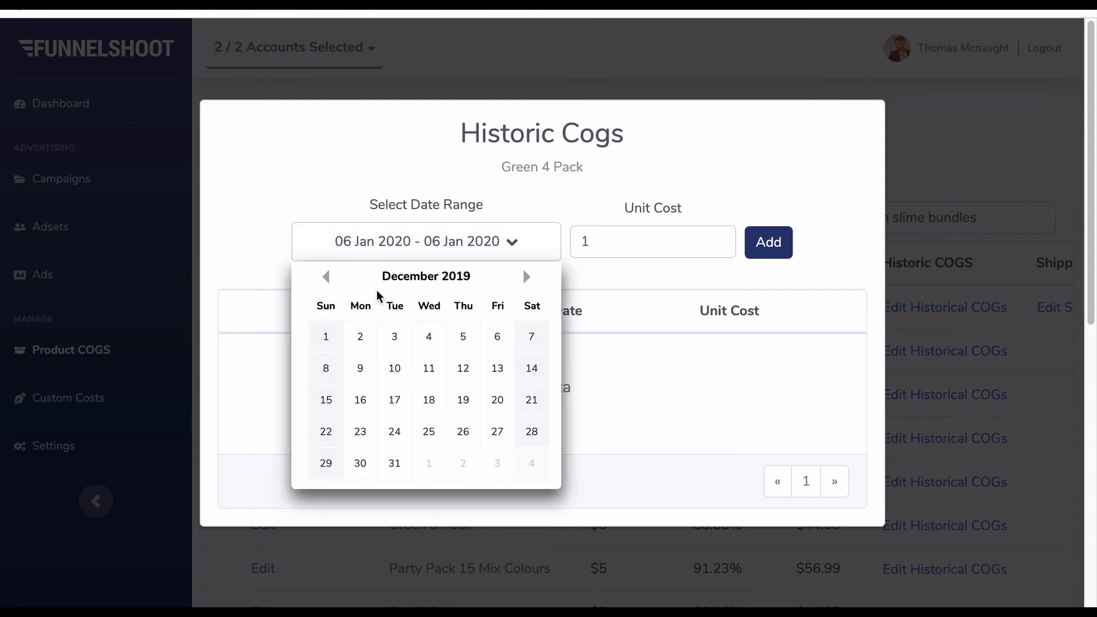
left_click(326, 276)
left_click(325, 277)
left_click(325, 277)
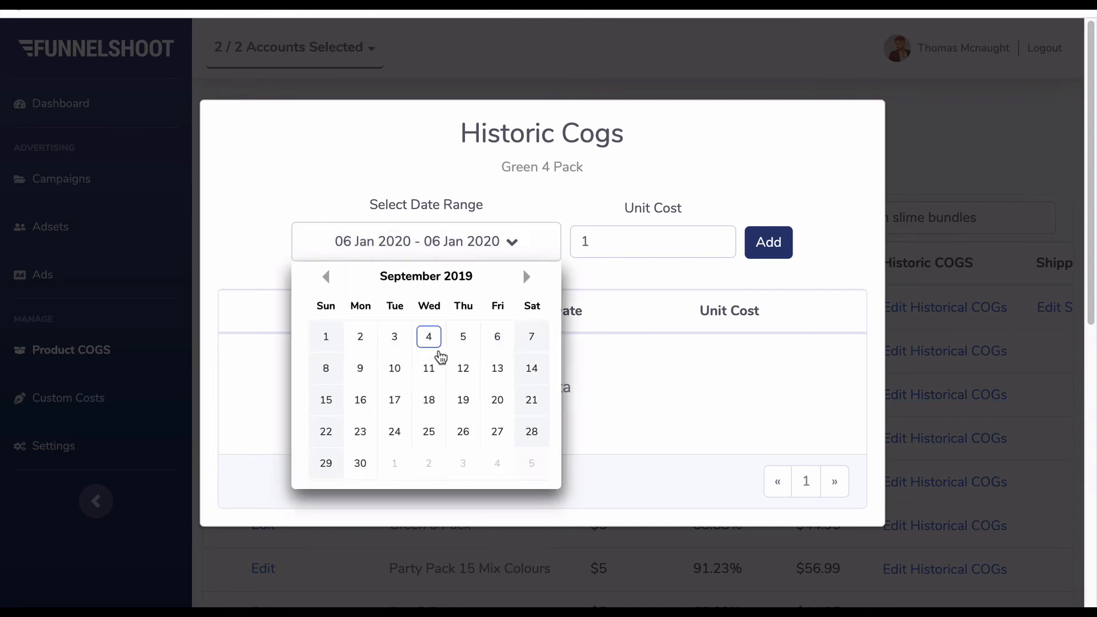
left_click(329, 340)
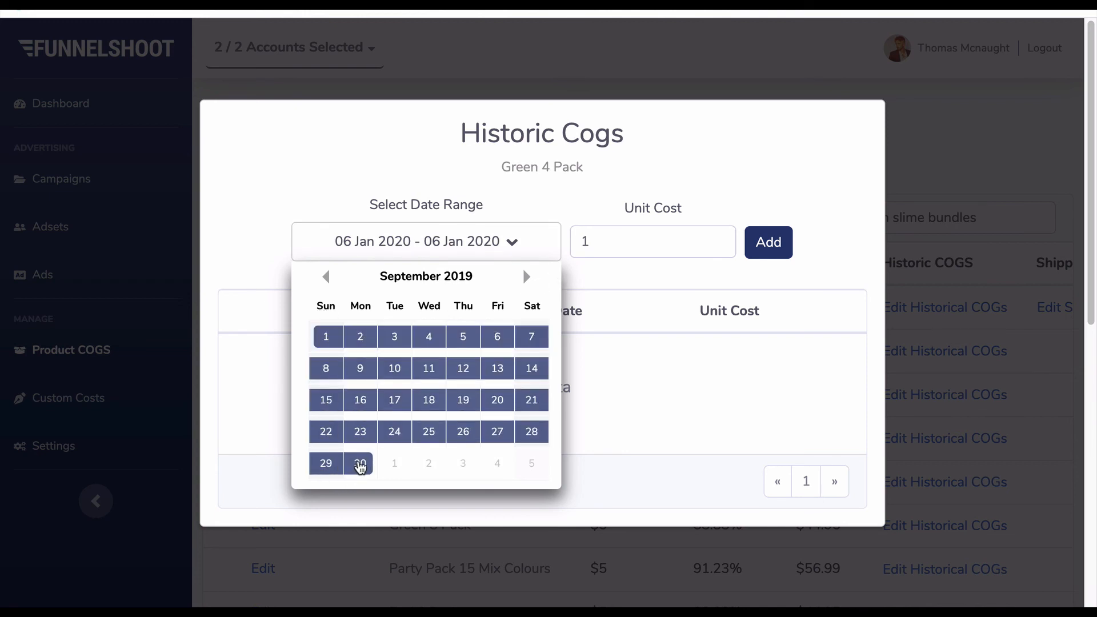
left_click(360, 464)
- Add a unit cost of 10 for Green 4 Pack over the selected September range and close the dialog
left_click(621, 240)
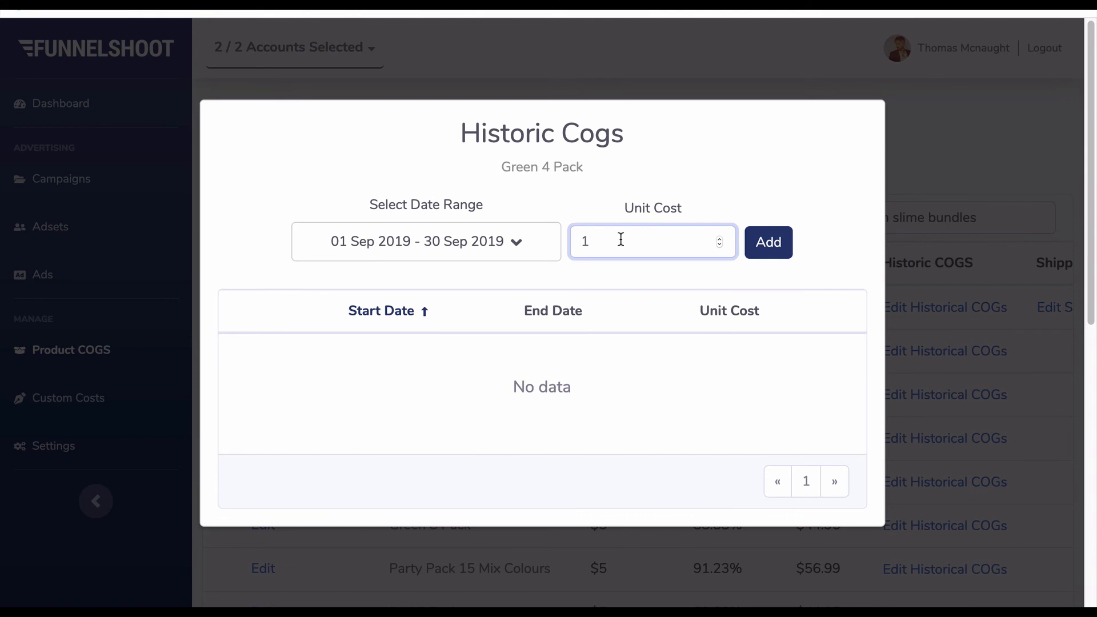
key("BackSpace")
type("10")
left_click(767, 247)
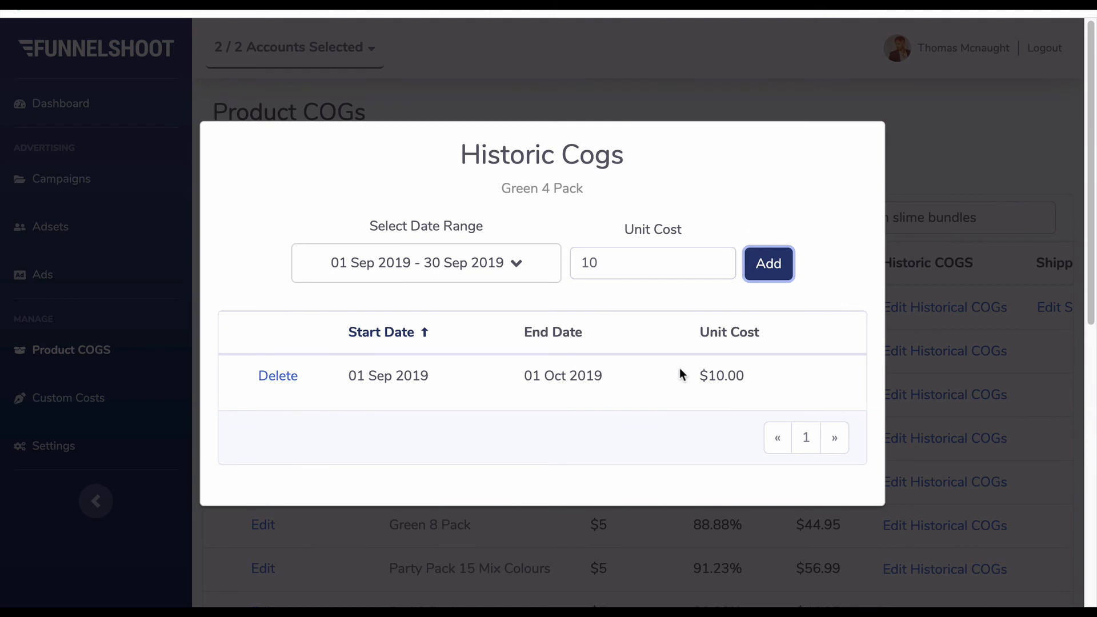
left_click(979, 122)
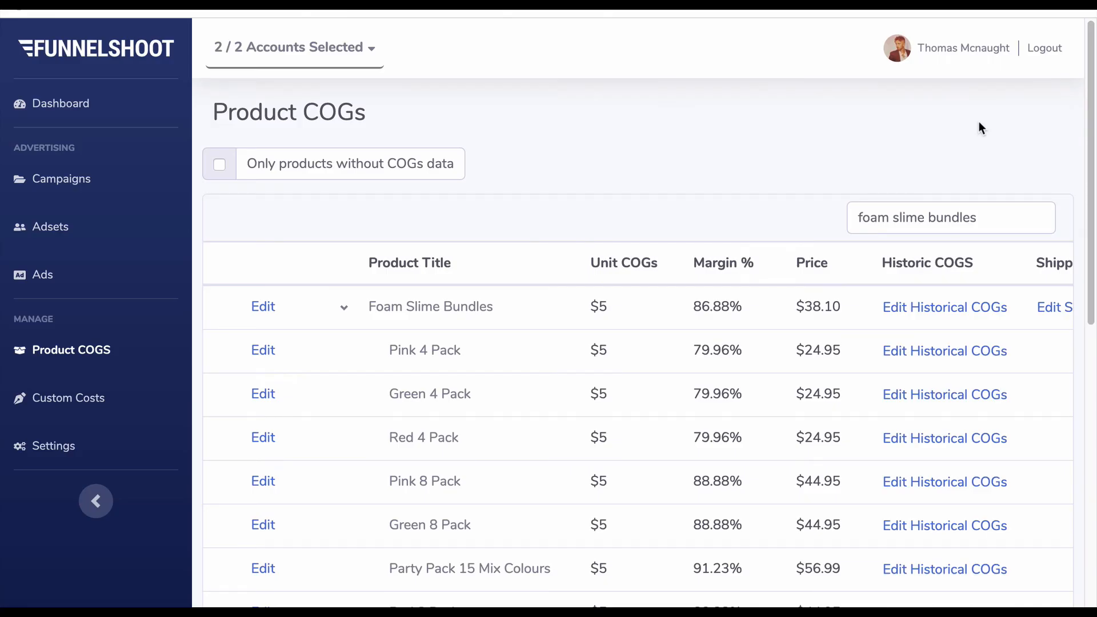
- Collapse the Foam Slime Bundles variants and examine the parent product's row and its cost editing options
left_click(347, 311)
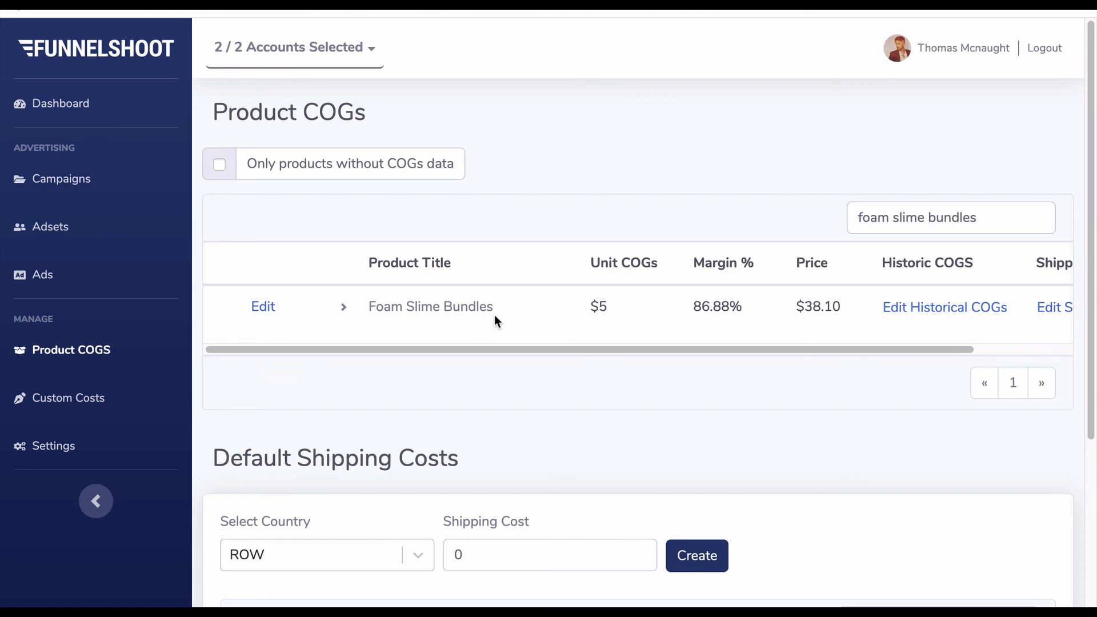
scroll(899, 312, "right", 1)
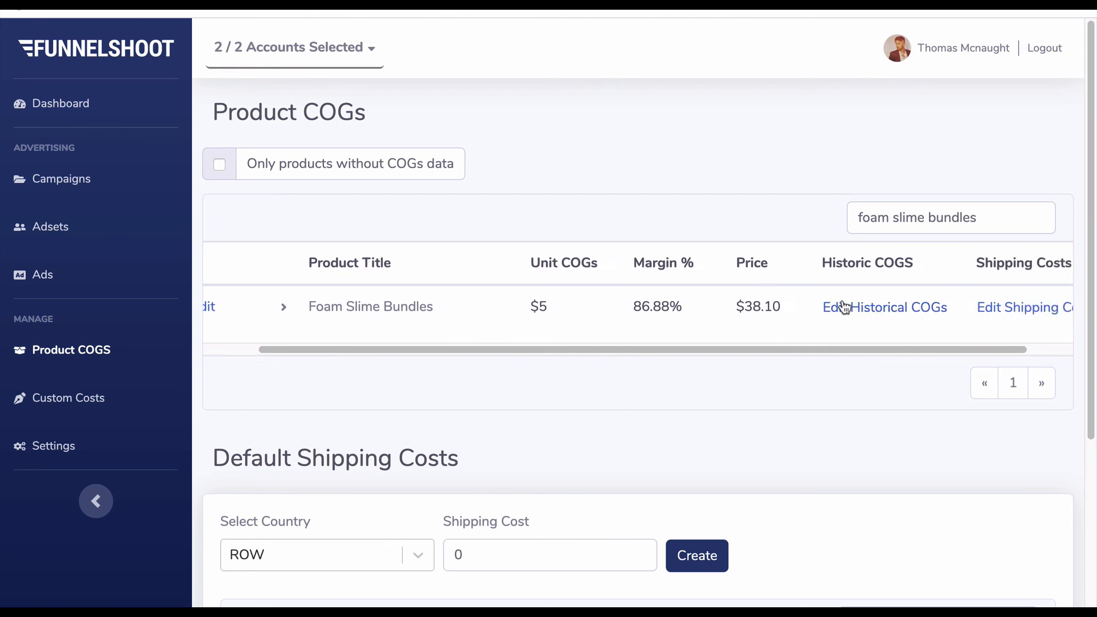
scroll(309, 308, "left", 1)
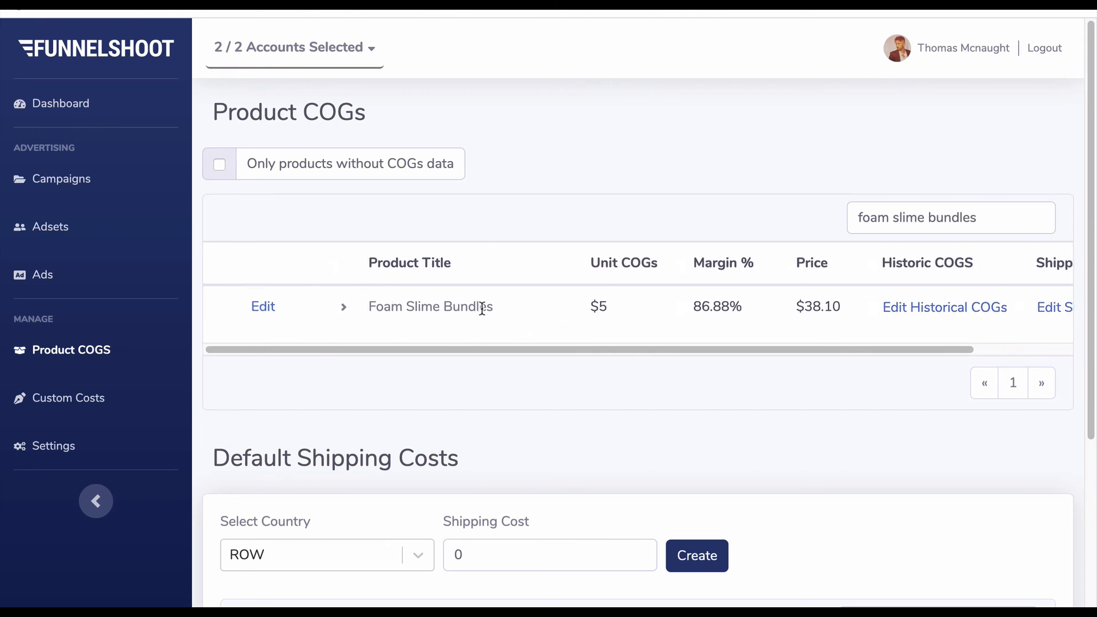
scroll(876, 317, "right", 1)
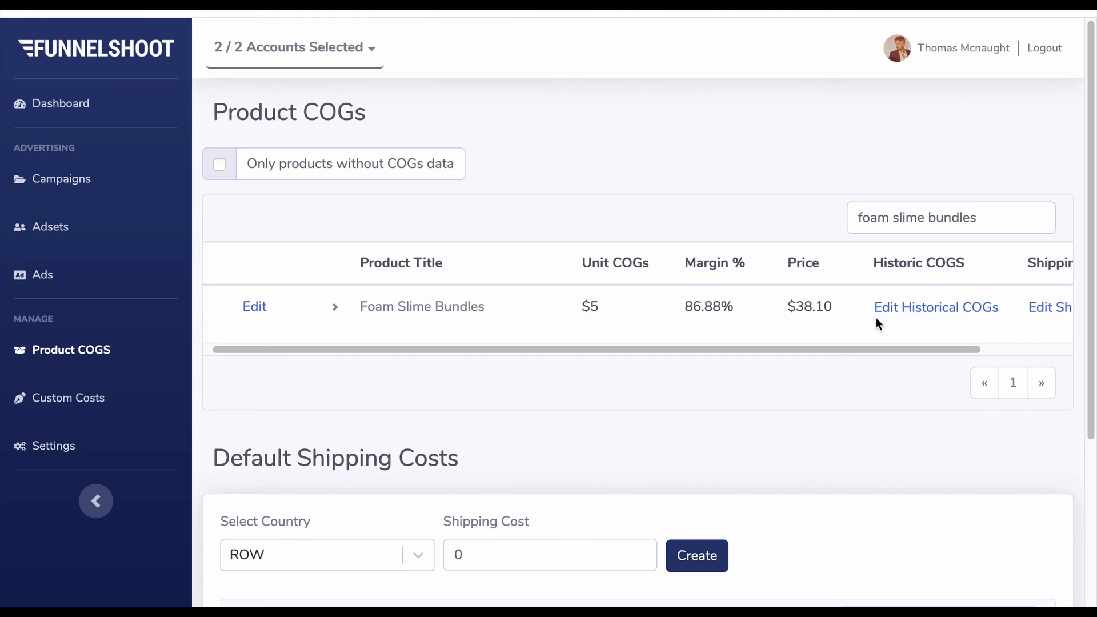
left_click(336, 308)
left_click(336, 309)
- Open the historical COGs of the parent product Foam Slime Bundles and select the date range 01 Aug 2019 to 07 Aug 2019
left_click(956, 318)
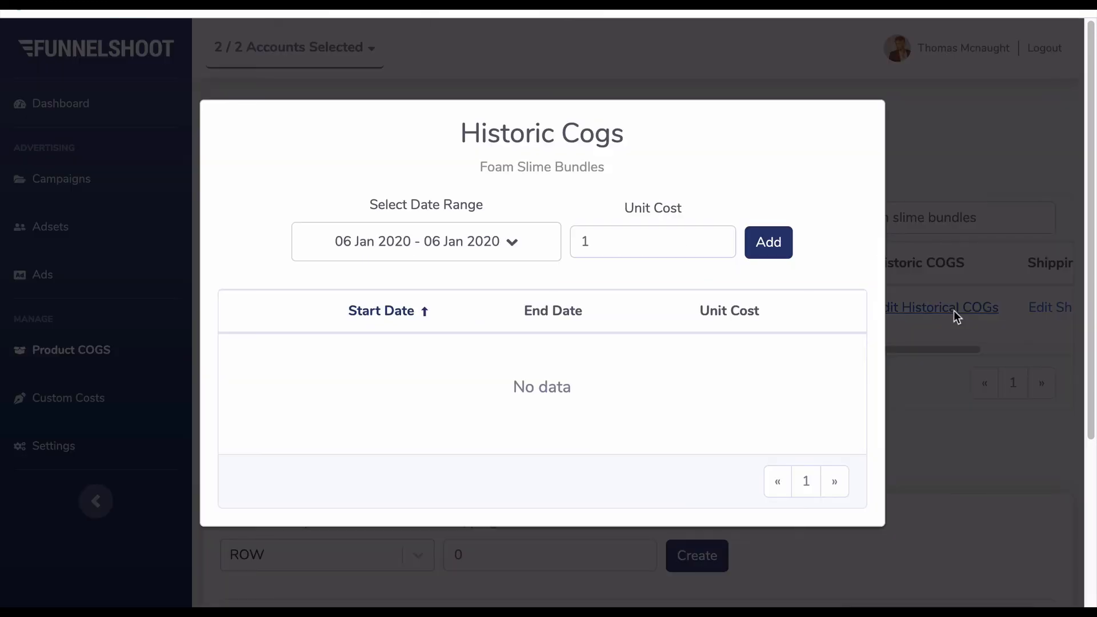
left_click(495, 258)
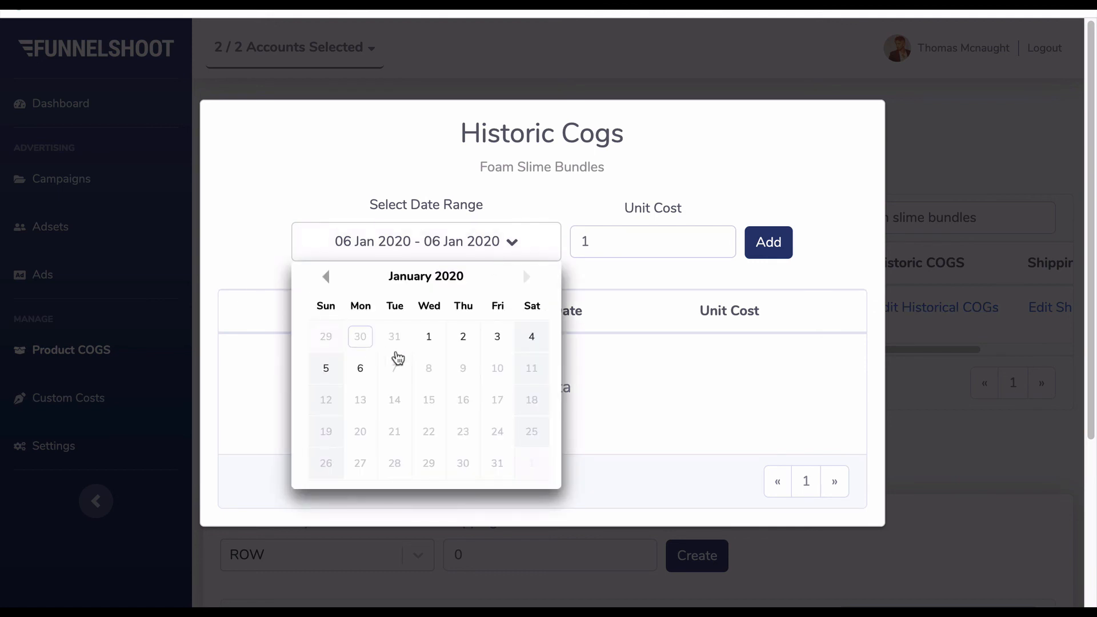
left_click(325, 277)
left_click(326, 277)
left_click(326, 276)
left_click(326, 276)
left_click(326, 276)
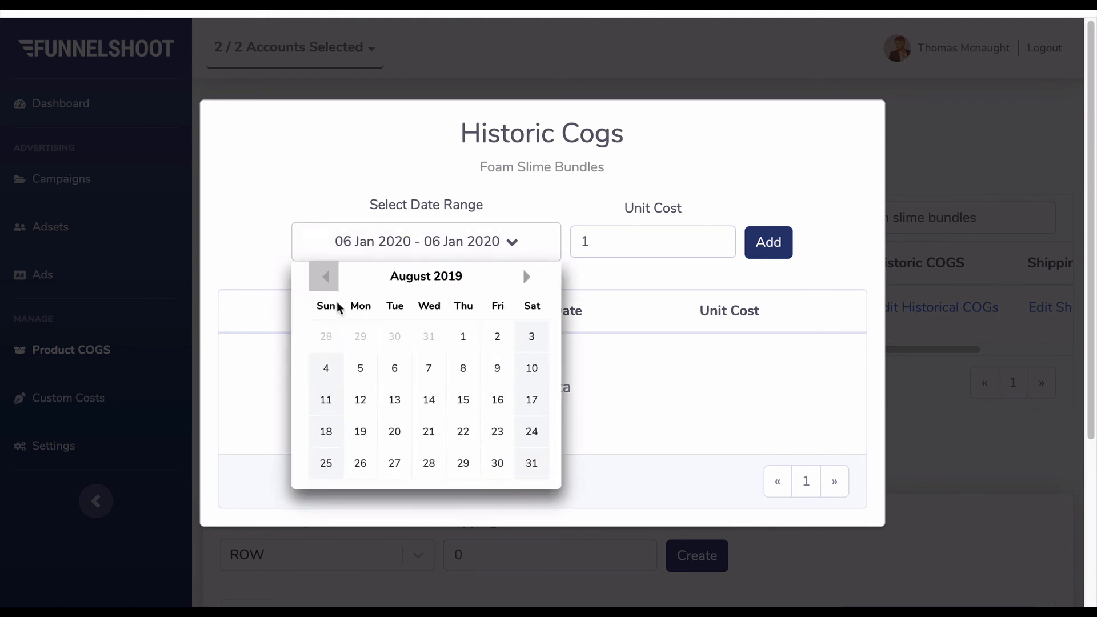
left_click(463, 336)
left_click(429, 369)
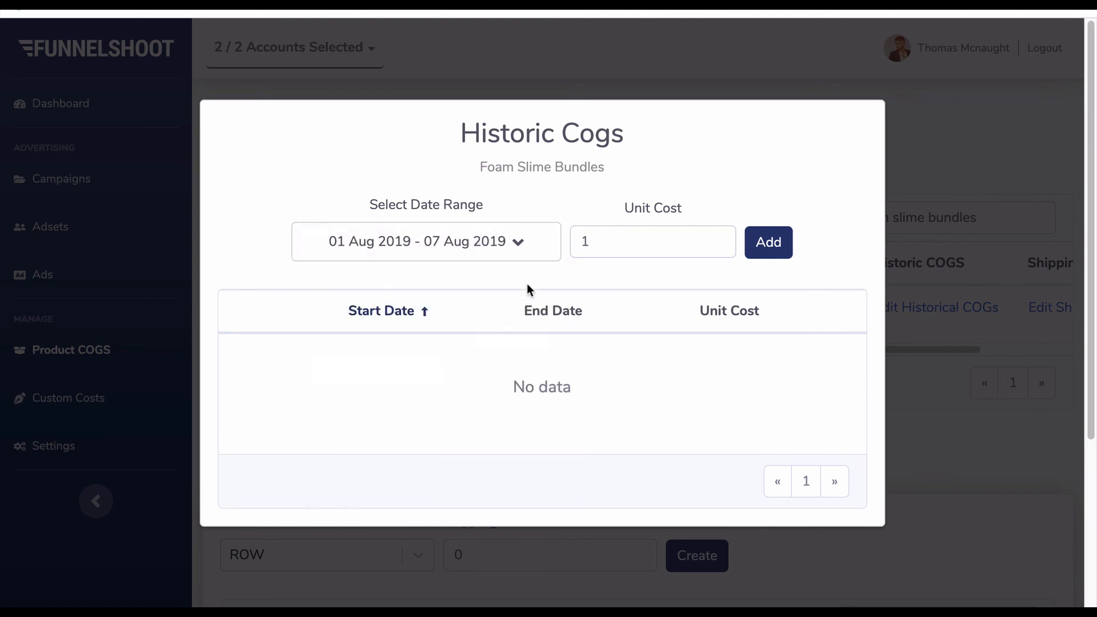
- Add a historical unit cost of 20 for Foam Slime Bundles over the selected August range
left_click(650, 241)
key("BackSpace")
type("20")
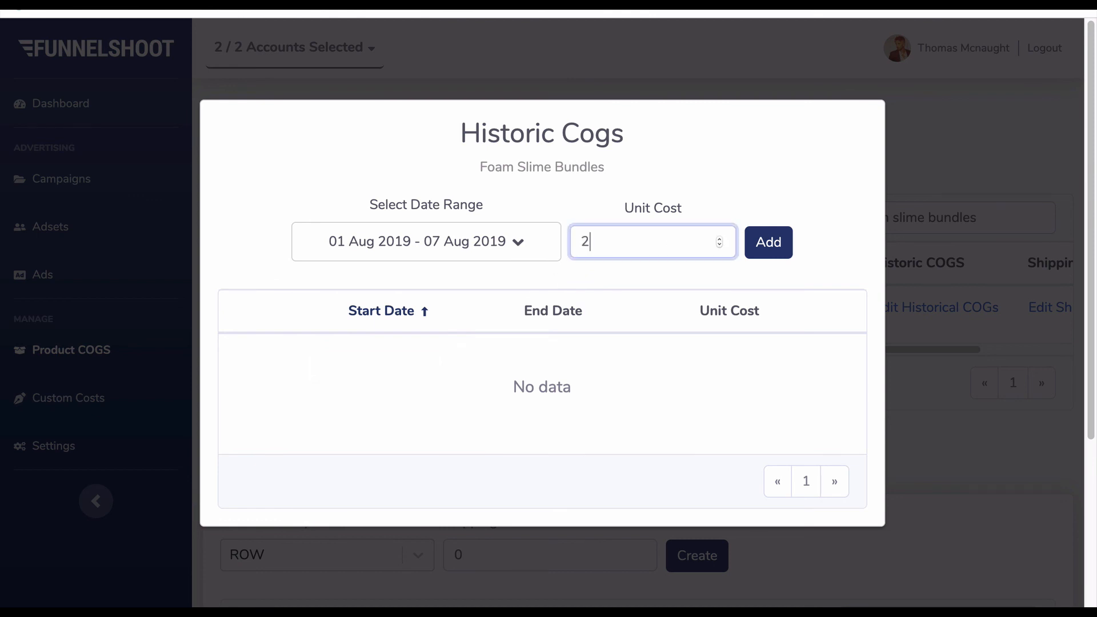
left_click(775, 252)
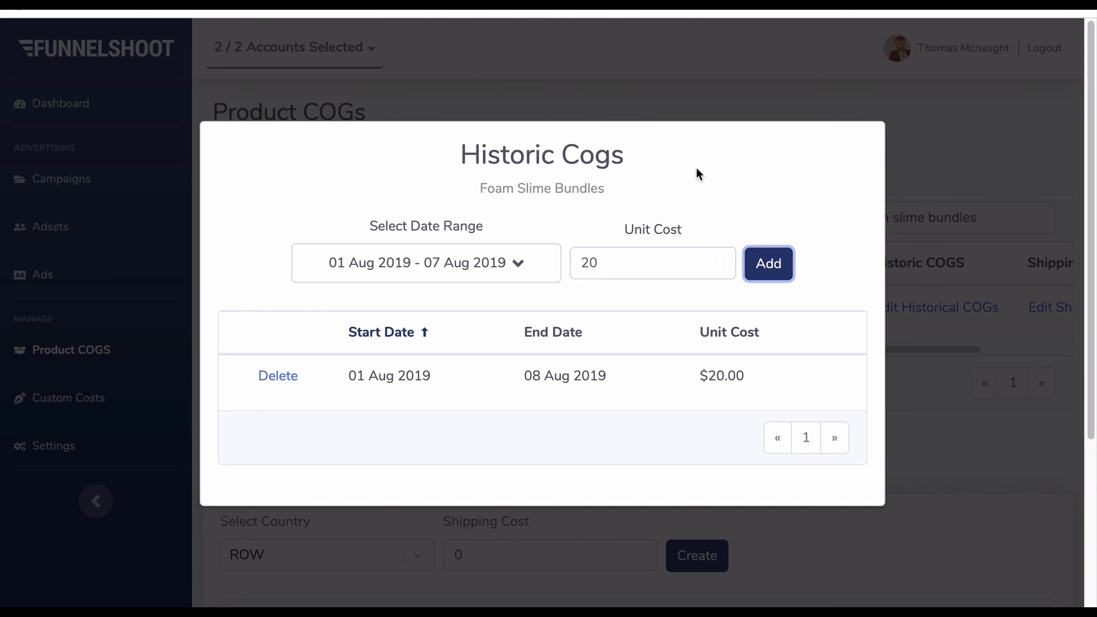
- Review the product name, date range and unit cost of the Foam Slime Bundles entry and close the Historic Cogs dialog
left_click_drag(482, 189, 629, 198)
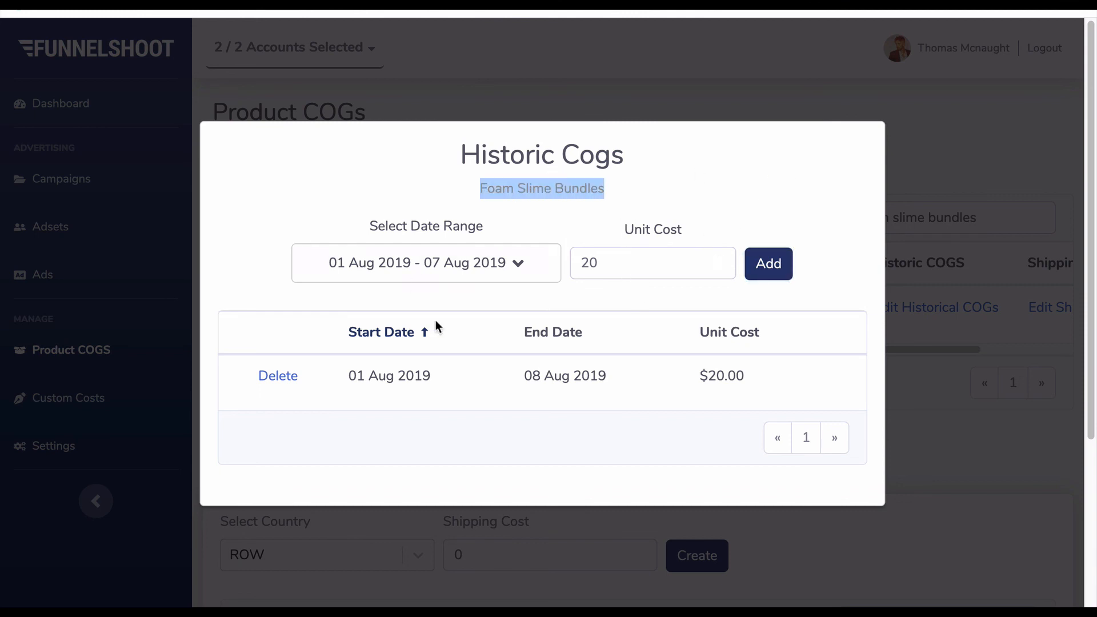
left_click(610, 268)
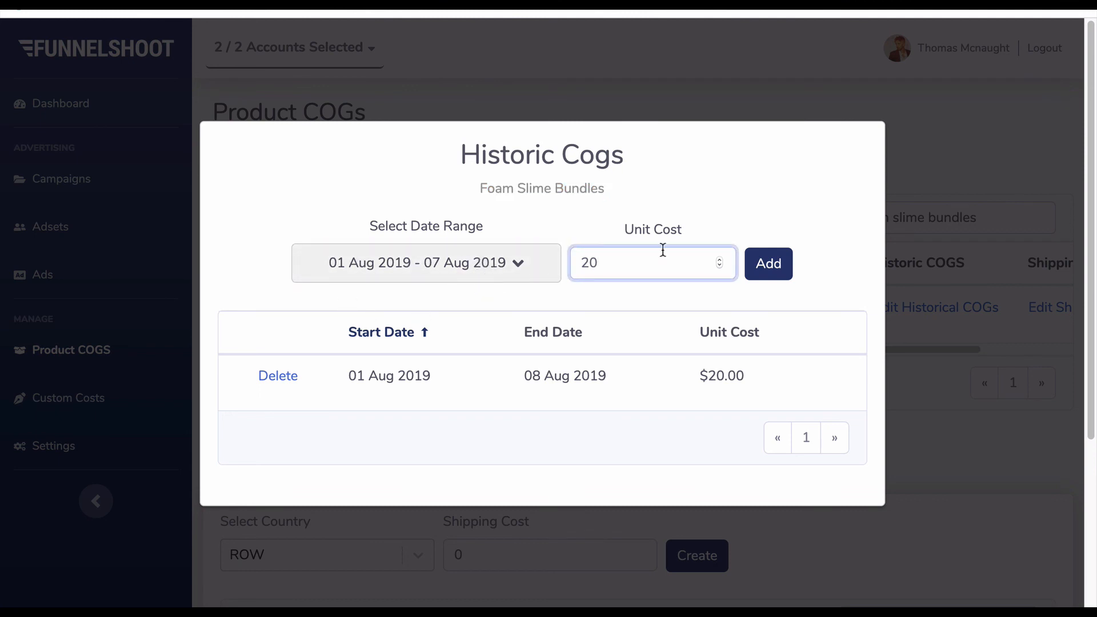
left_click(954, 163)
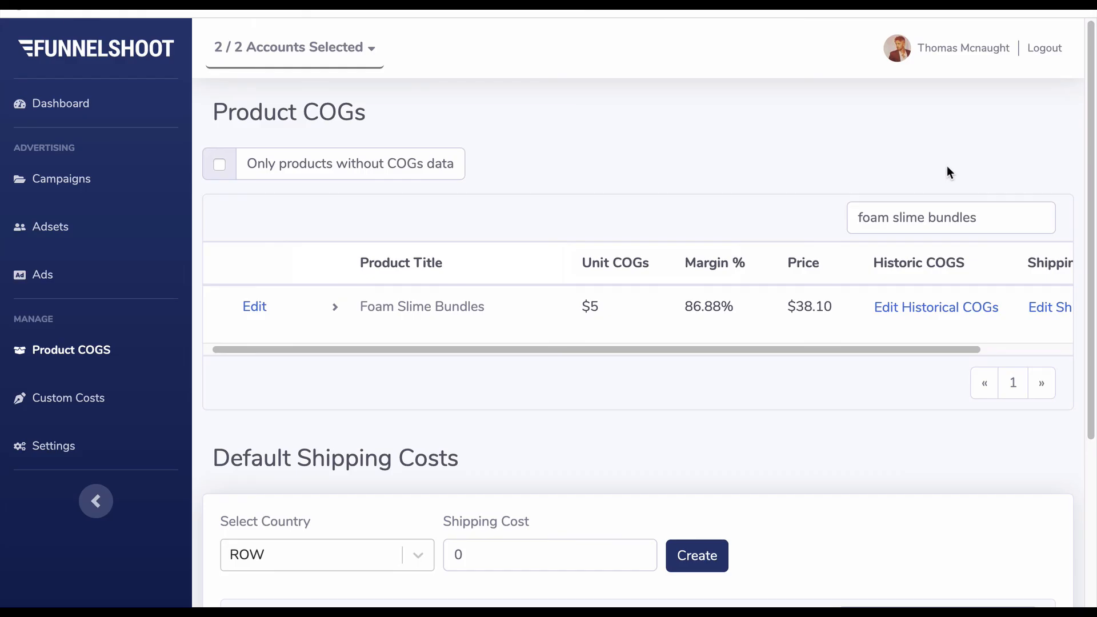